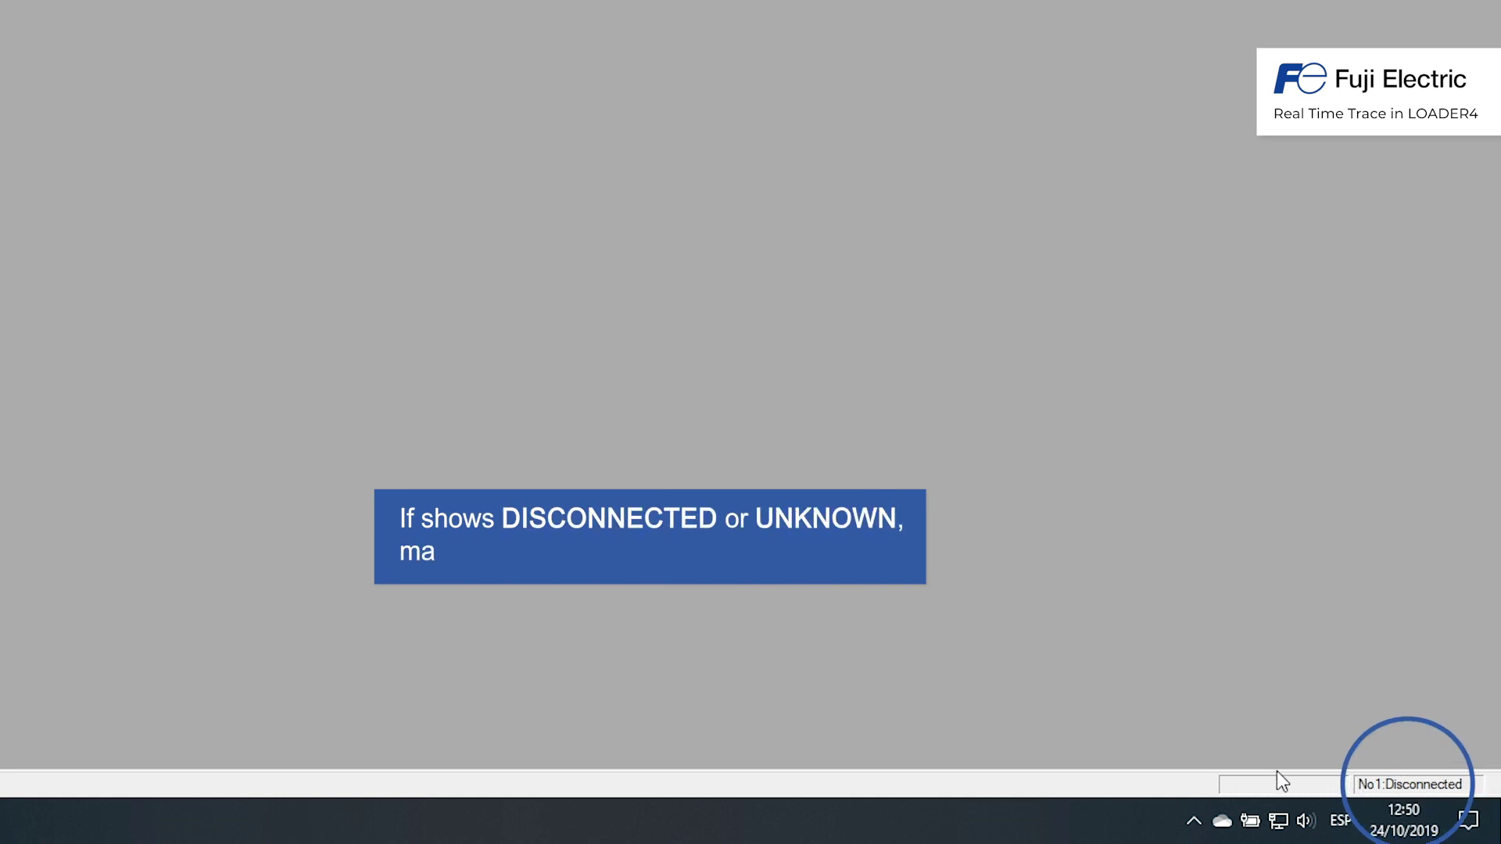
# Step: In Communication Settings, compare the RS-485 serial option and its available COM ports
pyautogui.click(1194, 819)
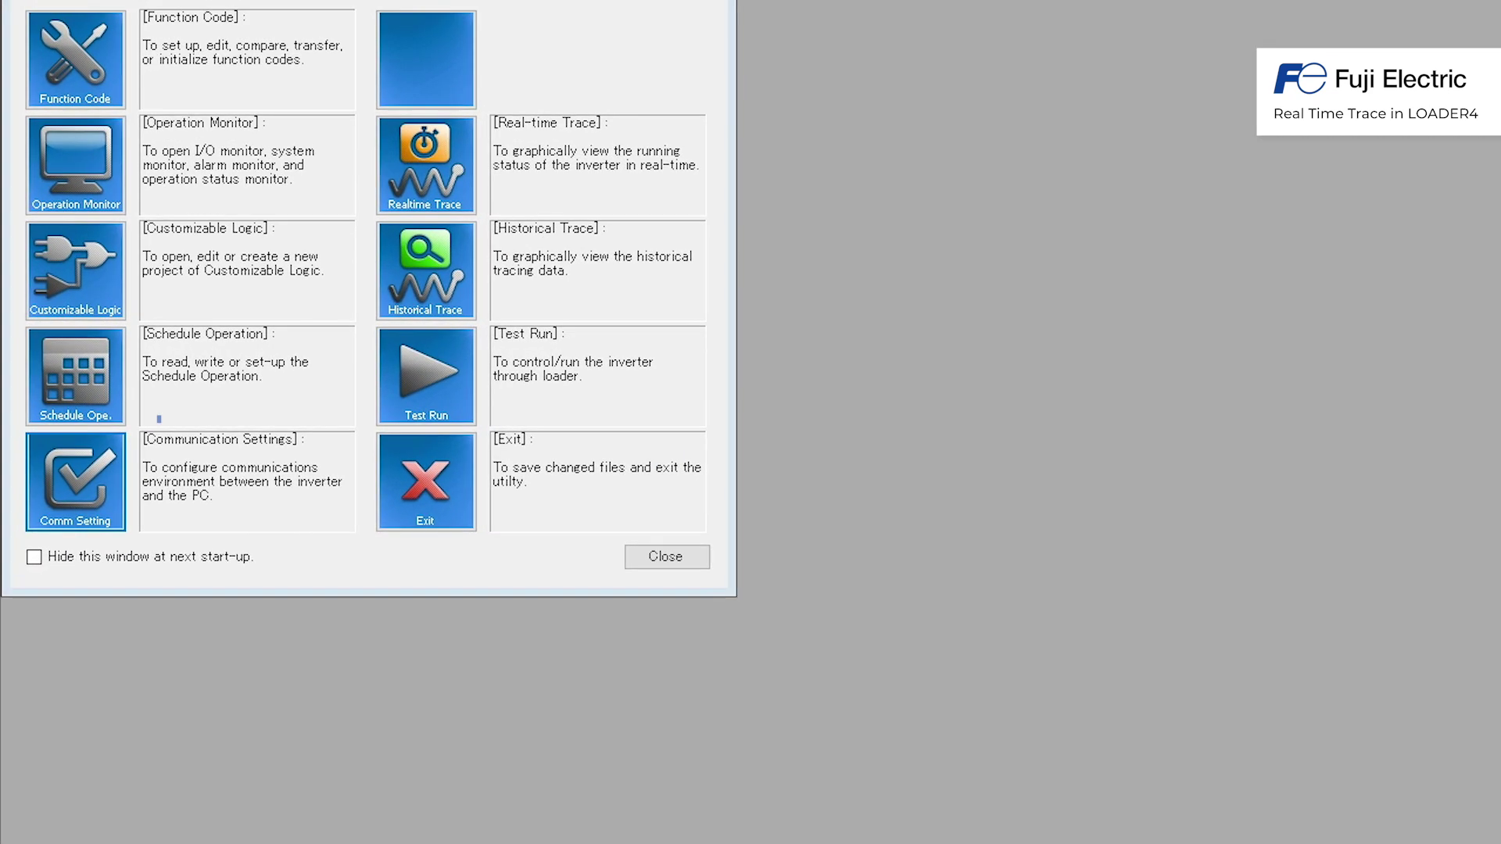
pyautogui.click(118, 469)
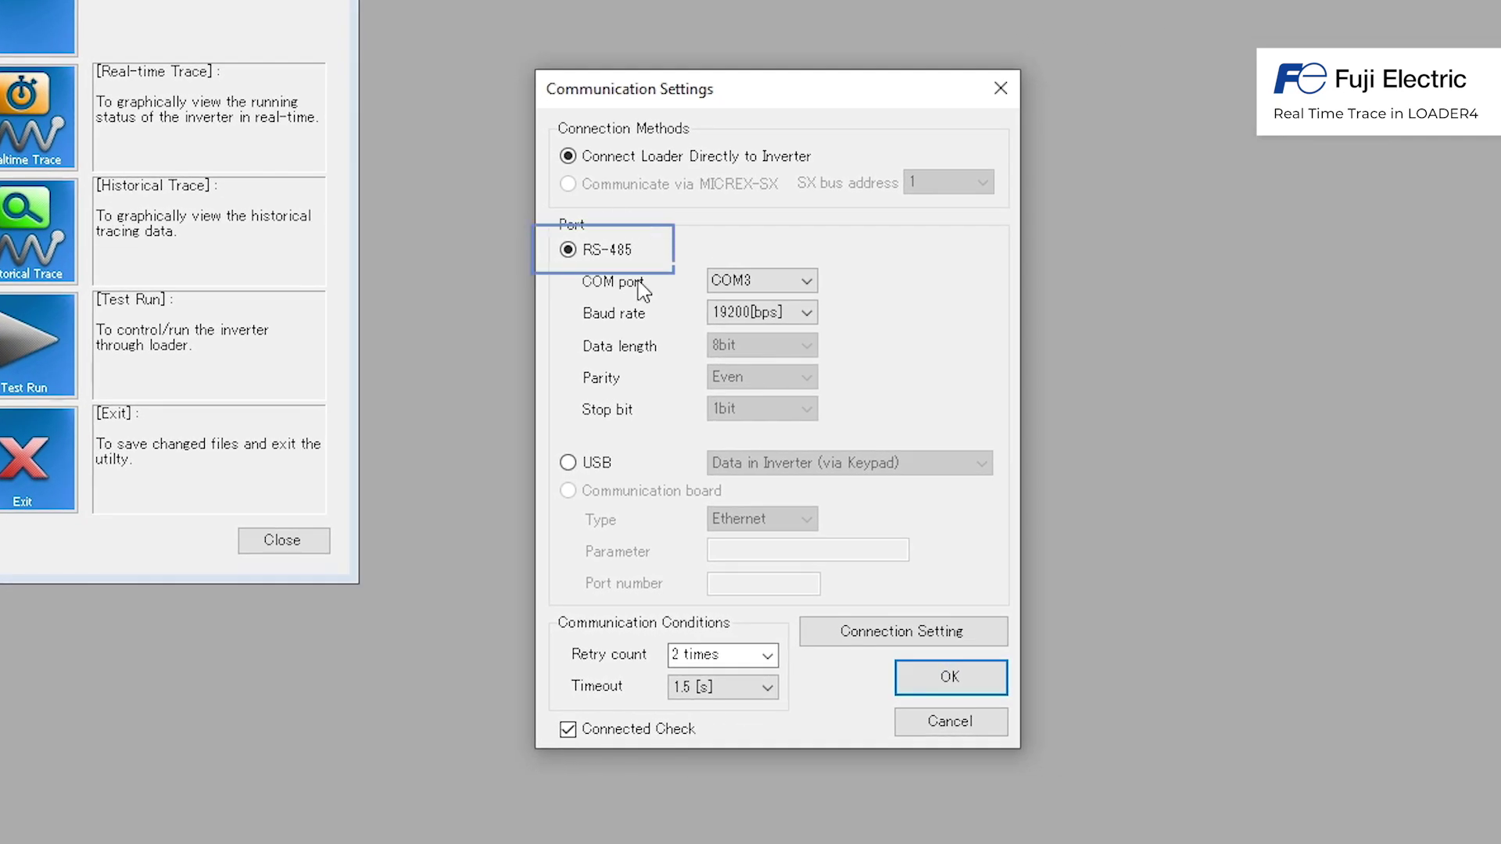
pyautogui.click(605, 464)
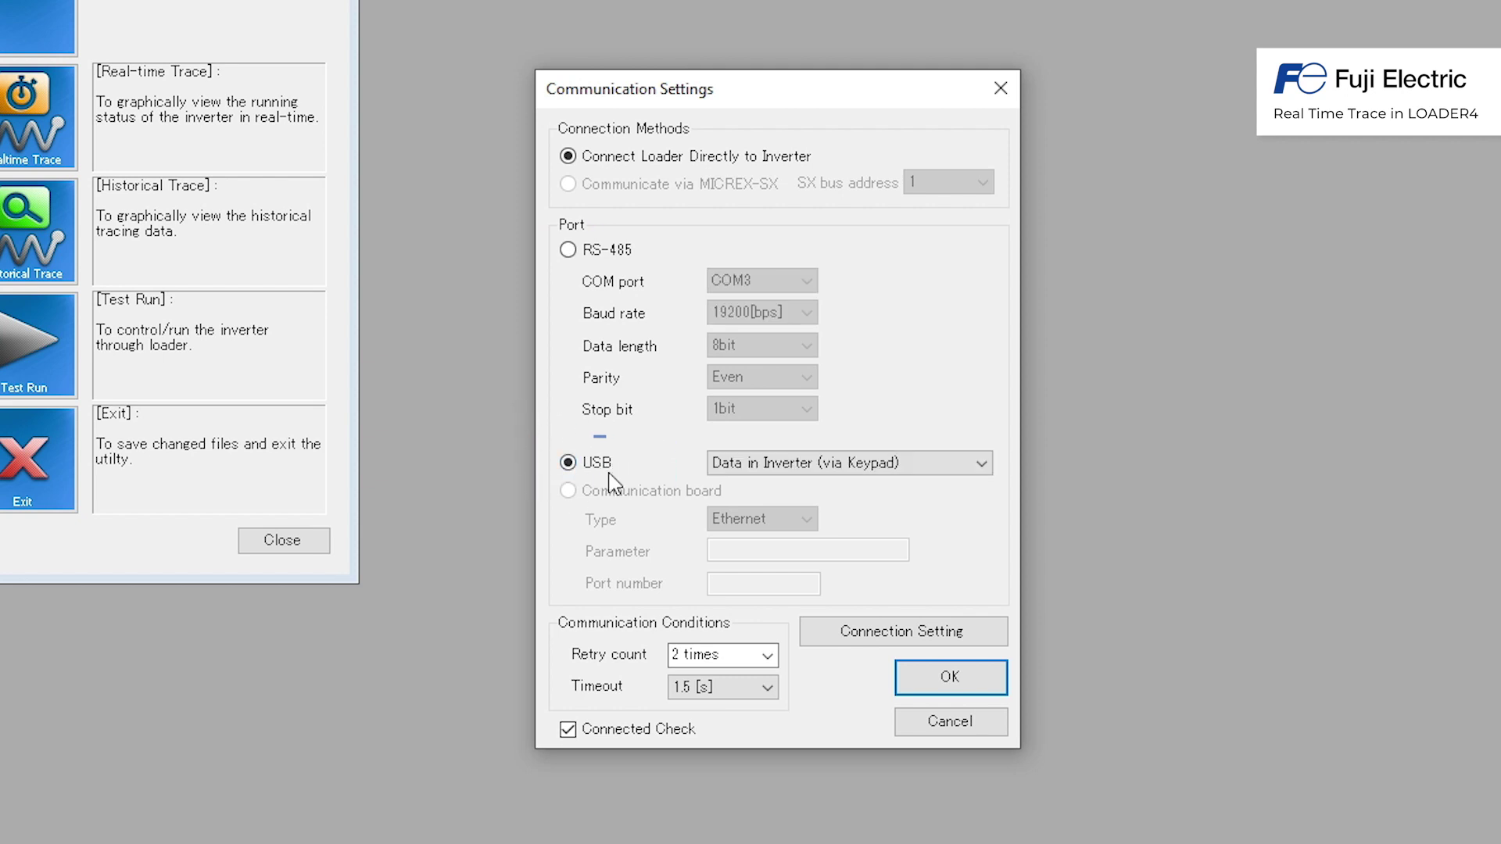
pyautogui.click(614, 251)
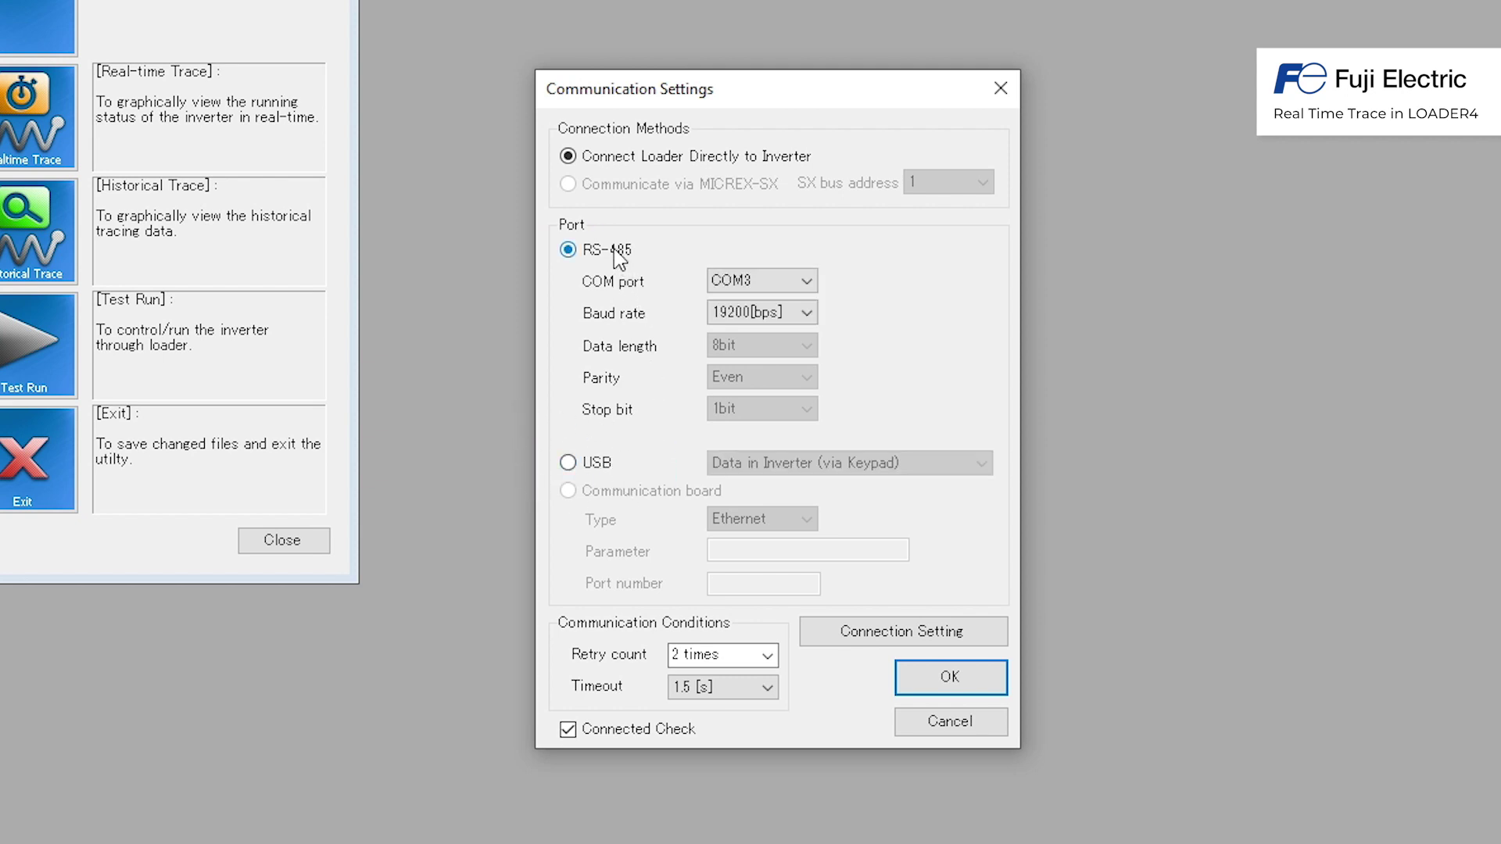
pyautogui.click(771, 284)
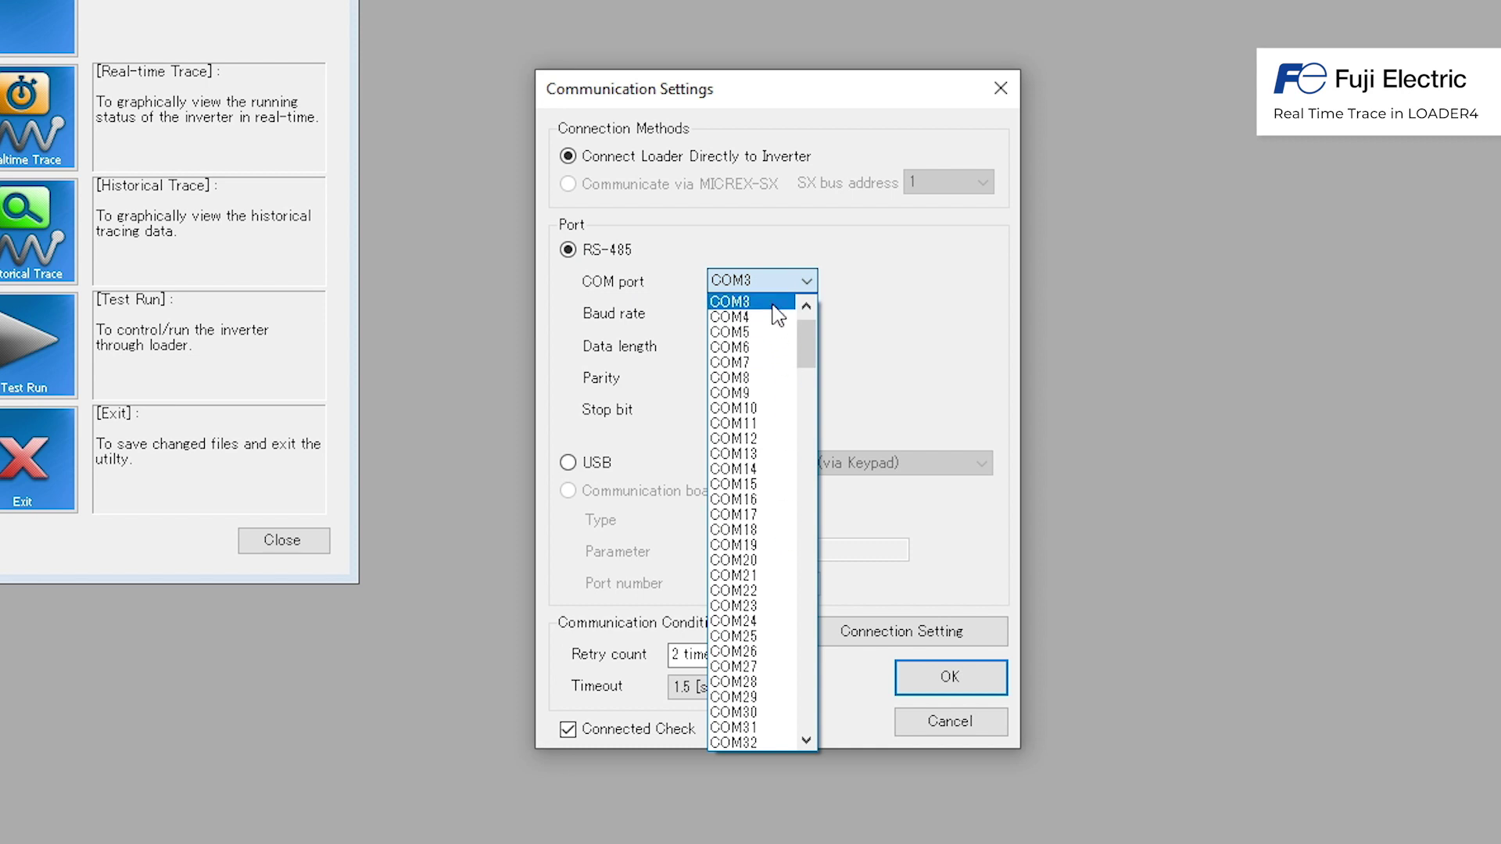
# Step: Choose USB with Data in Inverter (via Keypad) and keep Connected Check ticked
pyautogui.click(603, 469)
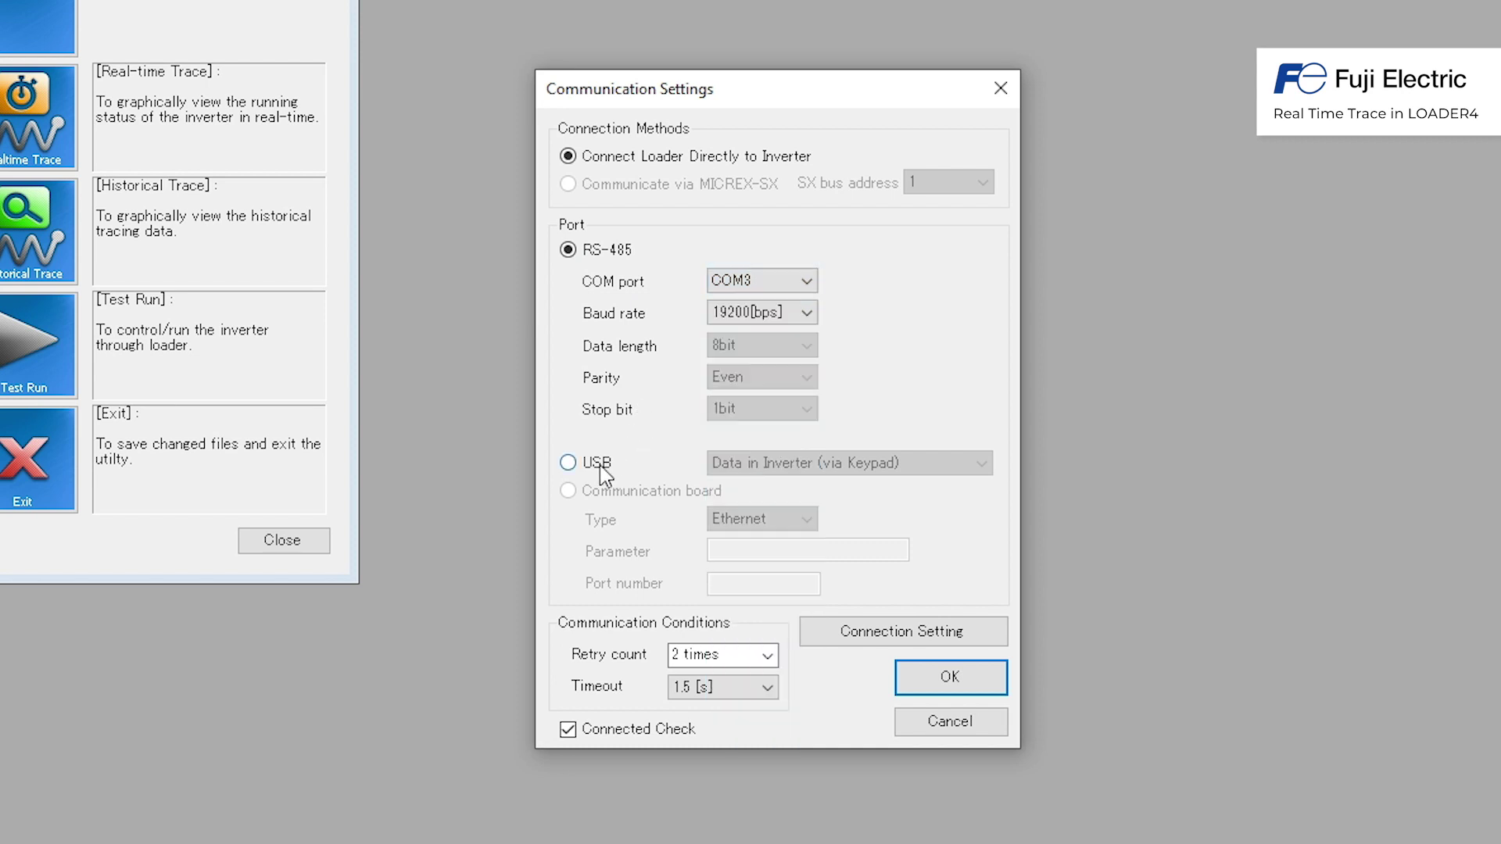
pyautogui.click(839, 472)
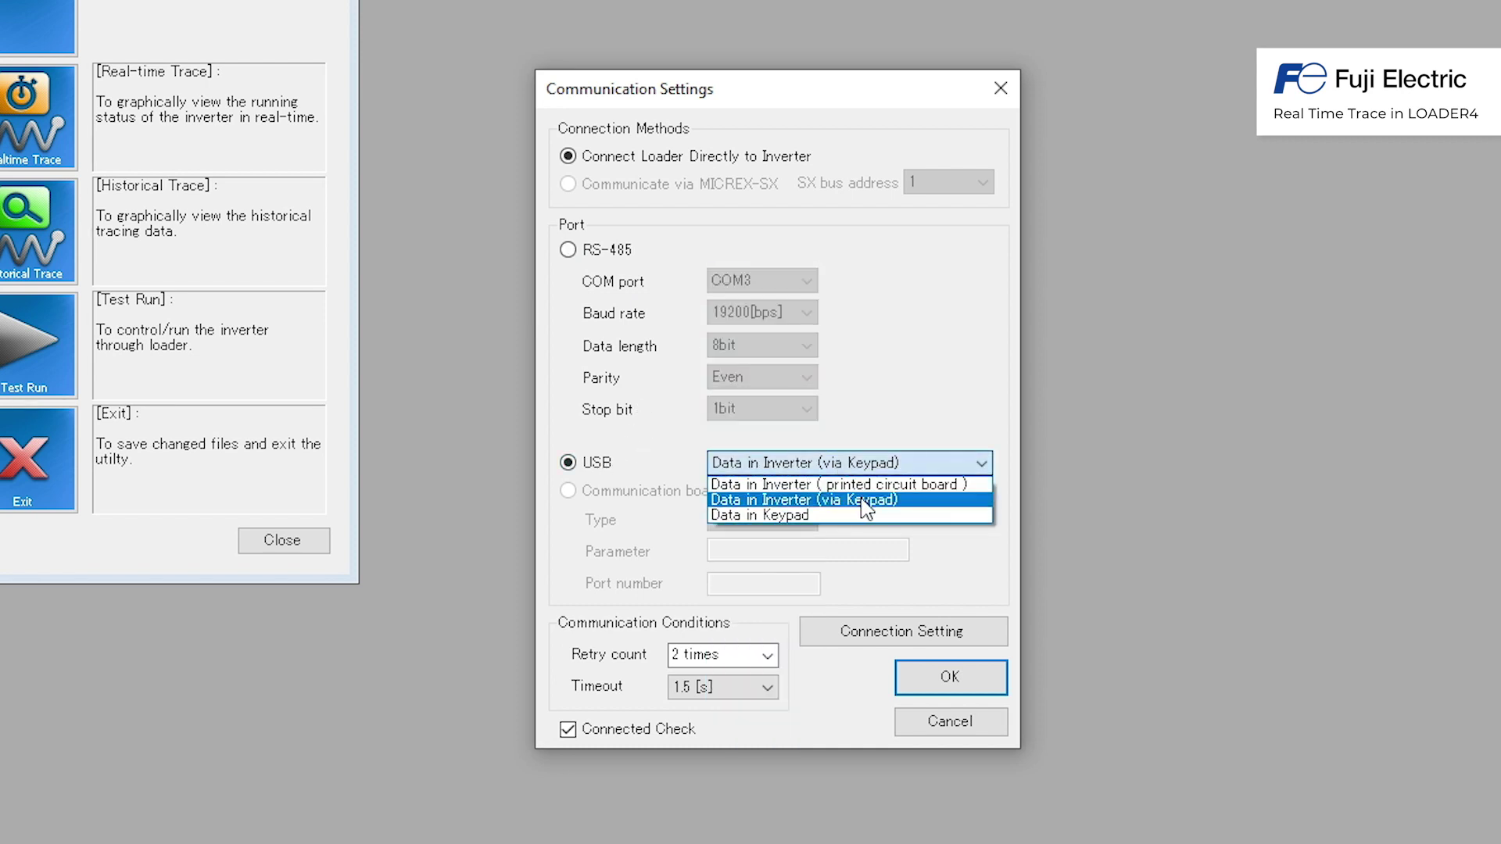
pyautogui.click(922, 503)
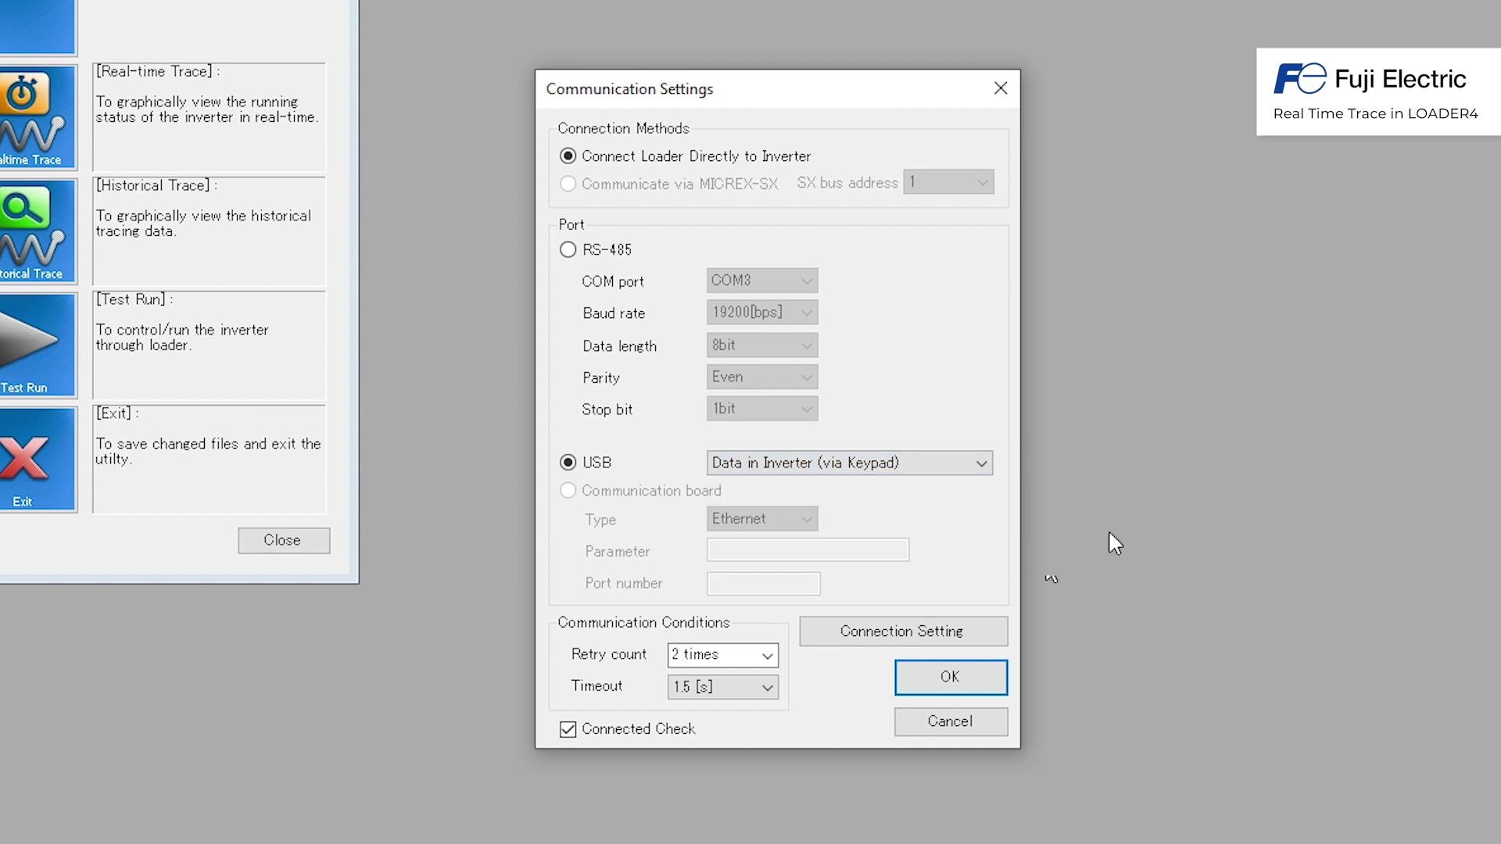
pyautogui.click(635, 733)
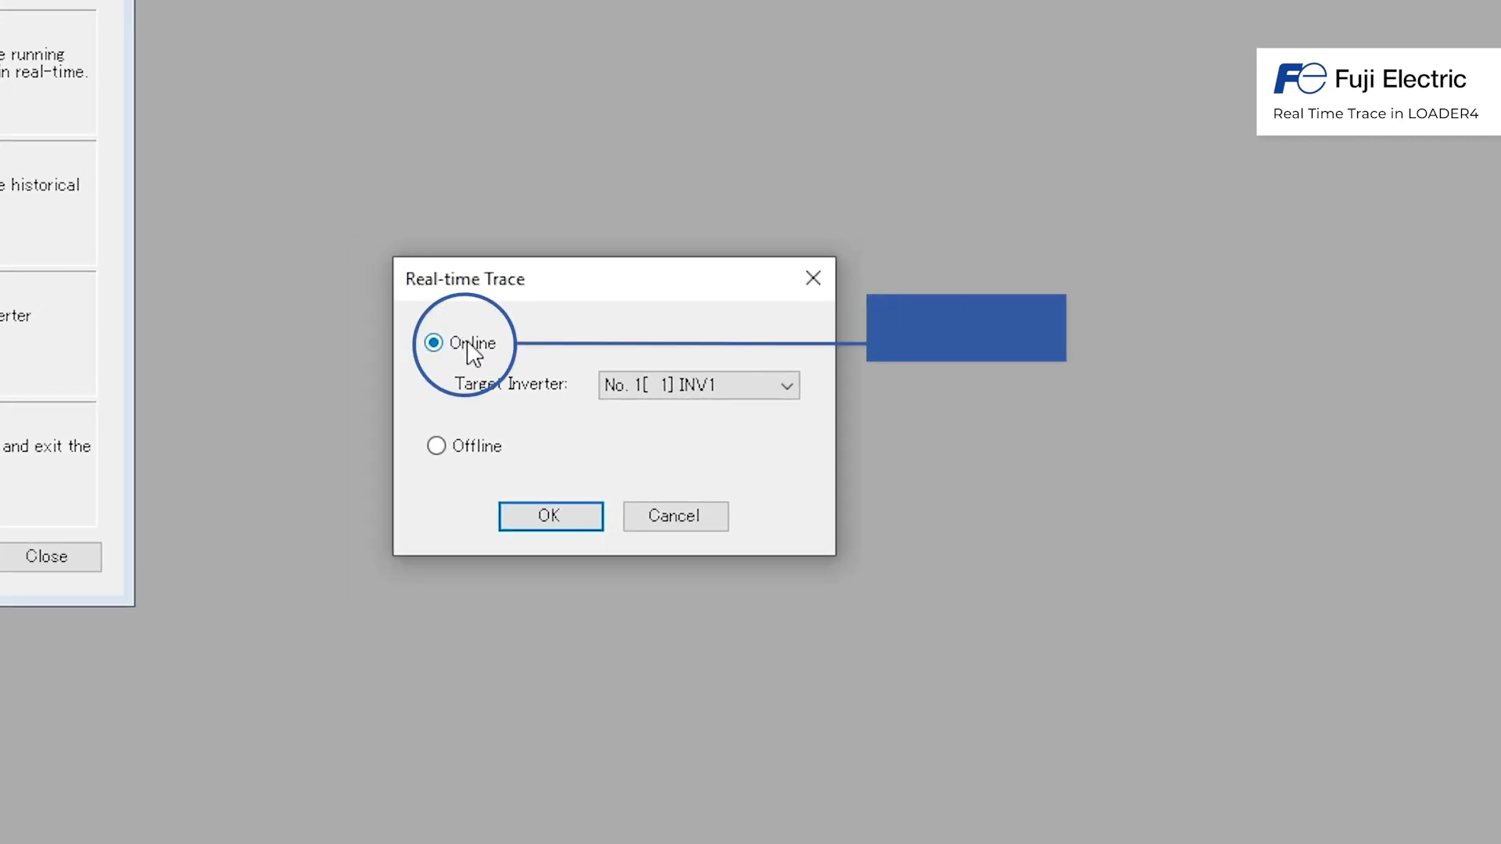
# Step: Launch the Real-time Trace in Online mode for inverter No. 1 INV1
pyautogui.click(543, 519)
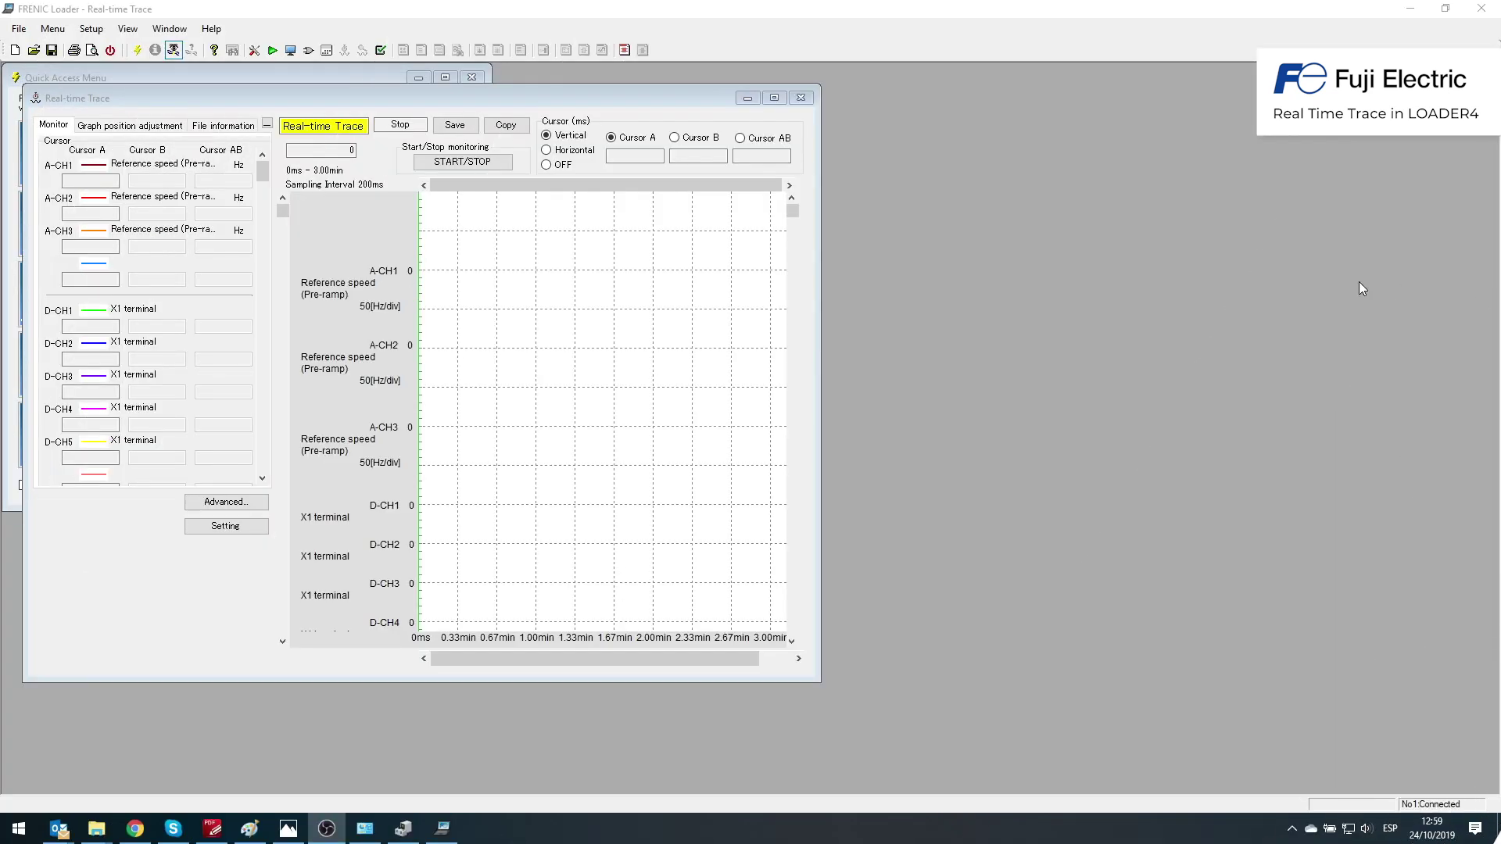
# Step: Move the trace window right and bring up its Advanced setting dialog
pyautogui.moveTo(583, 97); pyautogui.dragTo(898, 90)
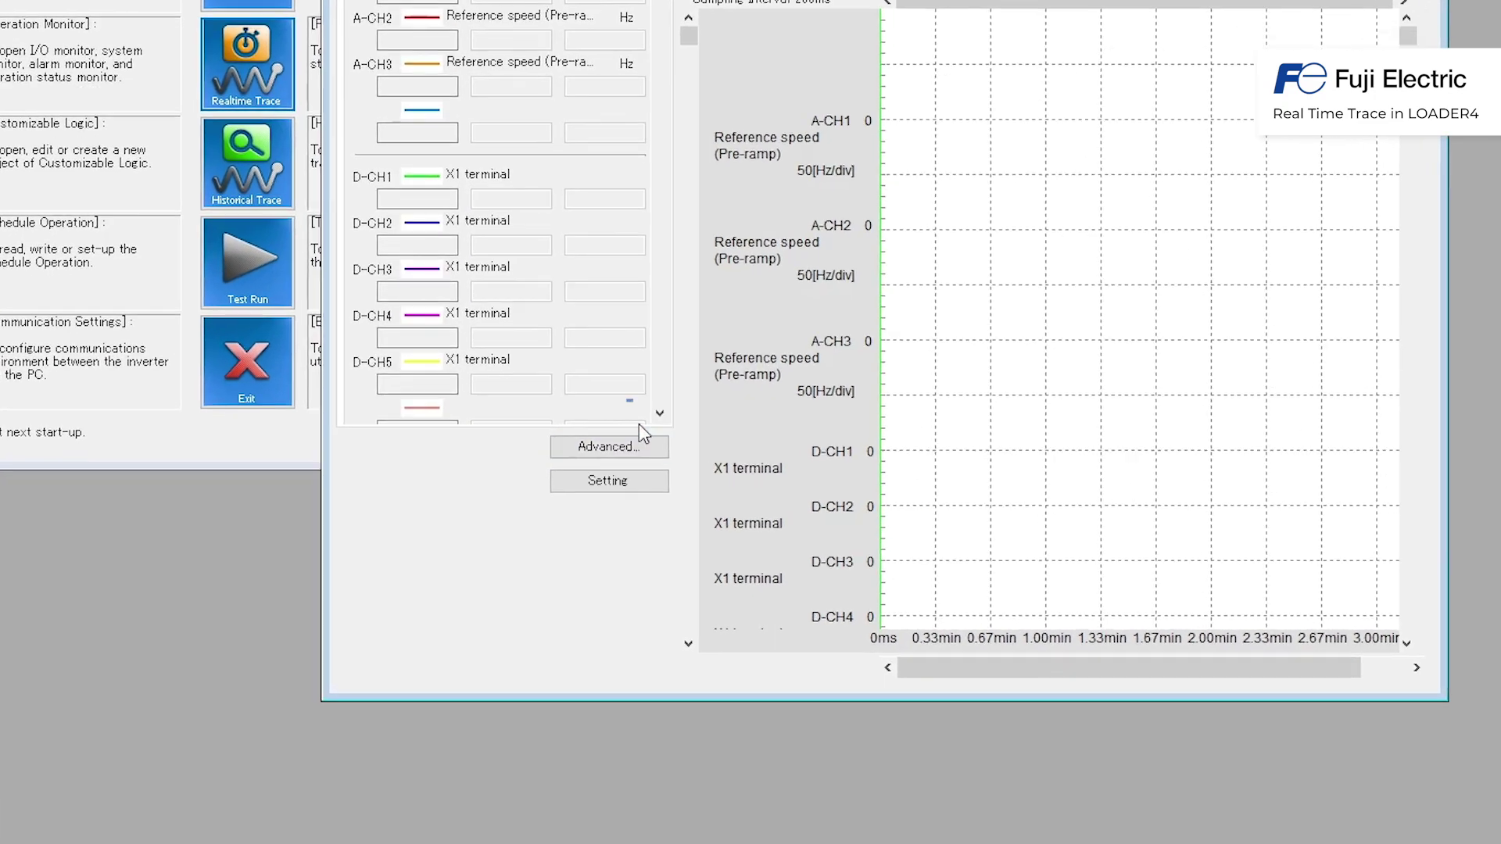
pyautogui.click(694, 426)
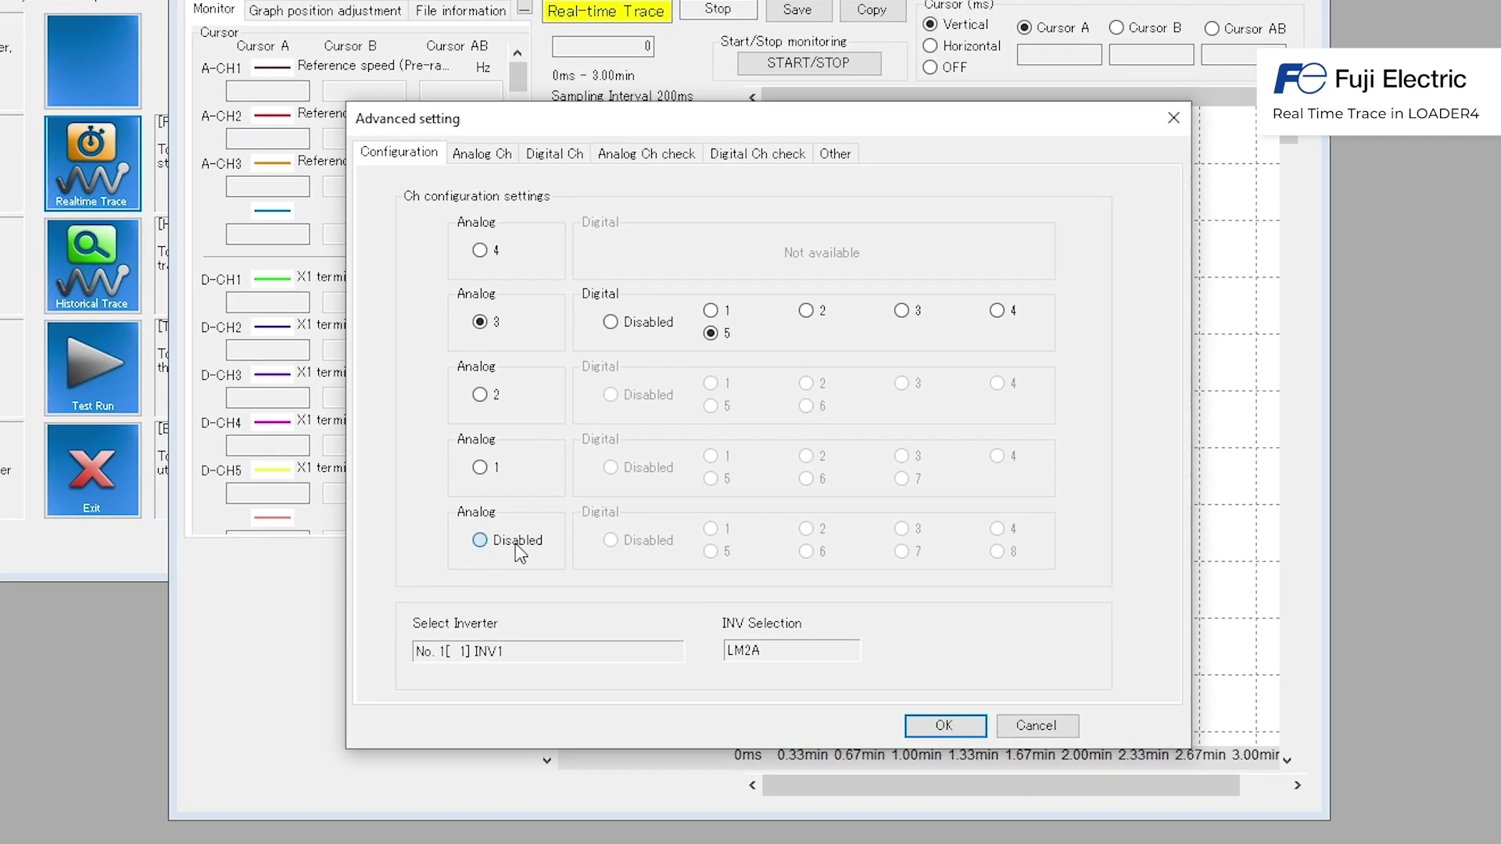
# Step: Try each analog count, settle on Analog 3 with Digital 5, and go to Analog Ch
pyautogui.click(518, 541)
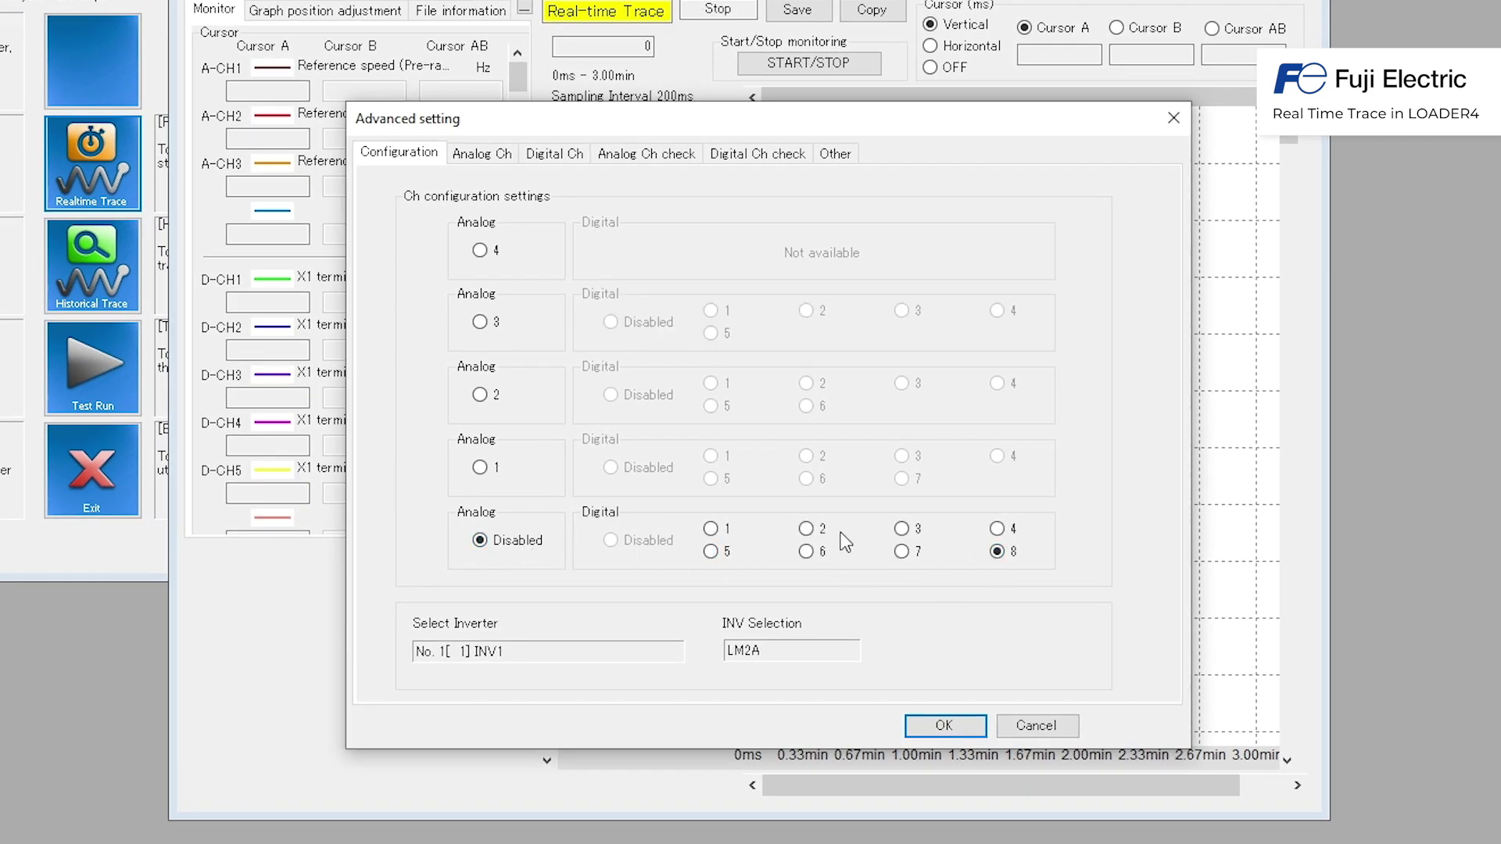
pyautogui.click(482, 469)
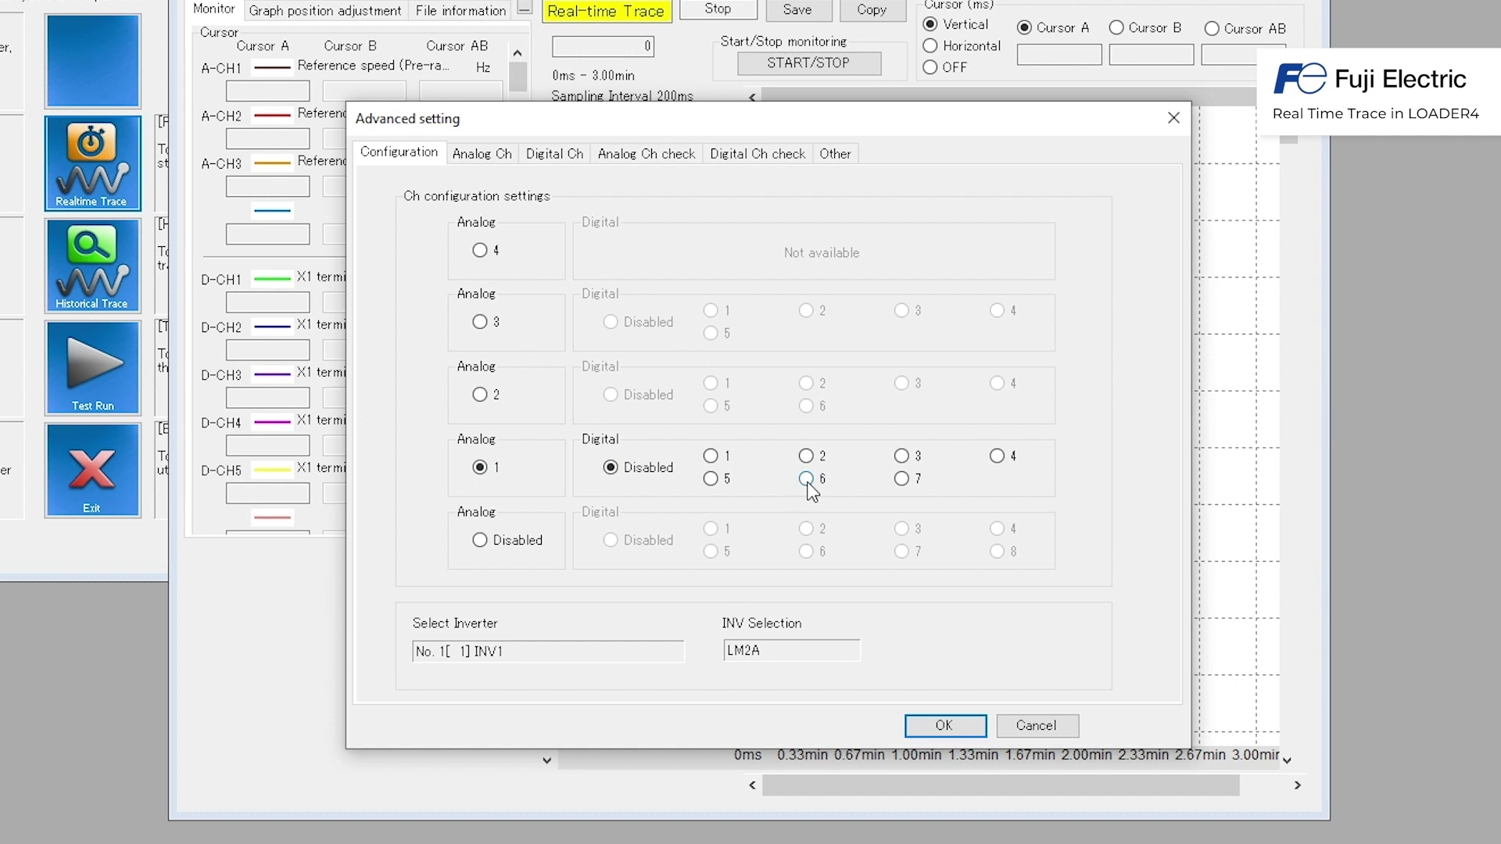
pyautogui.click(482, 397)
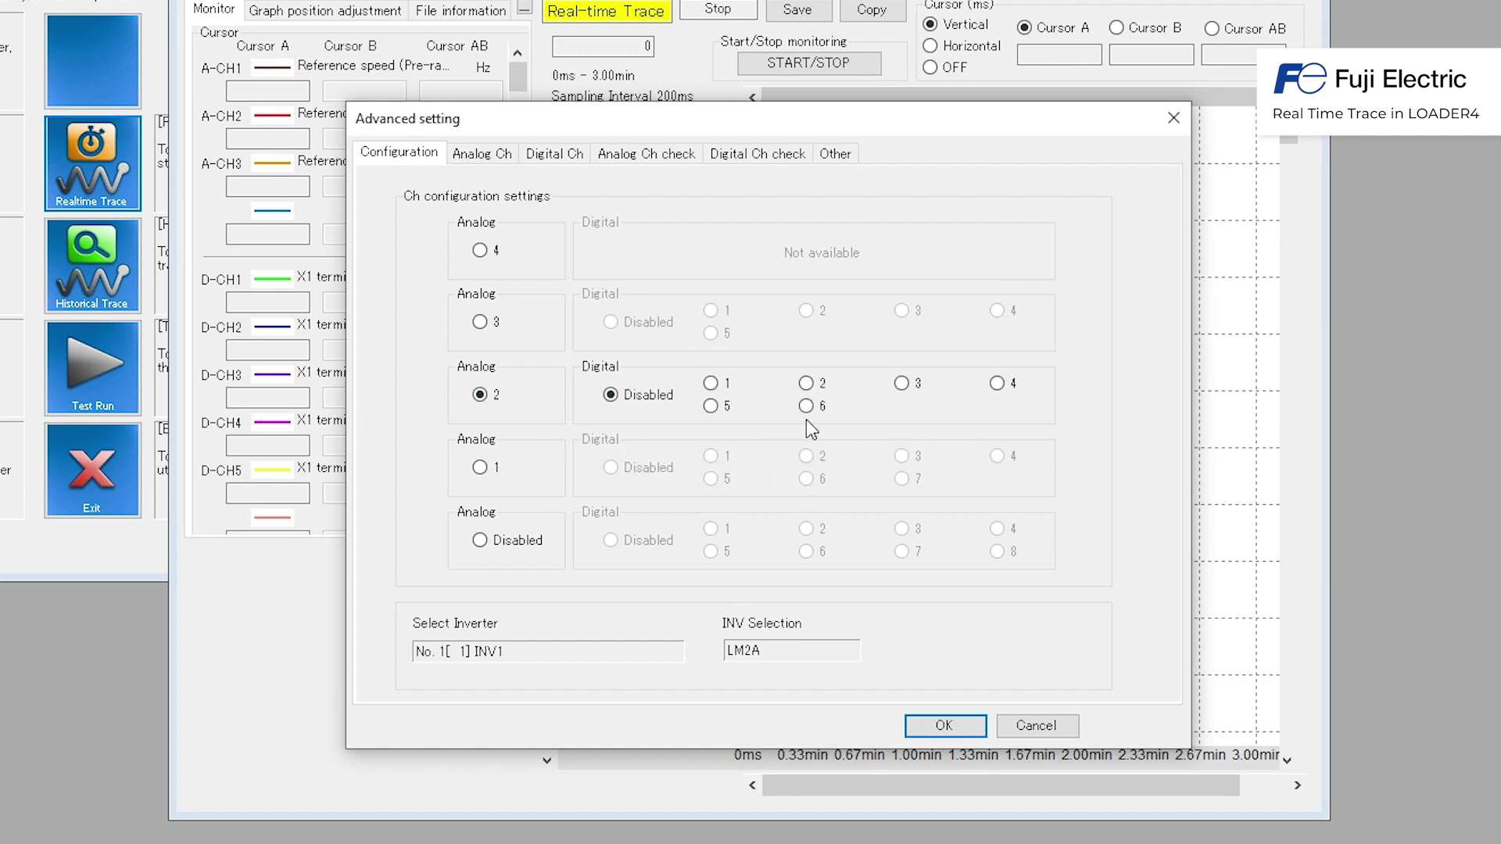
pyautogui.click(481, 323)
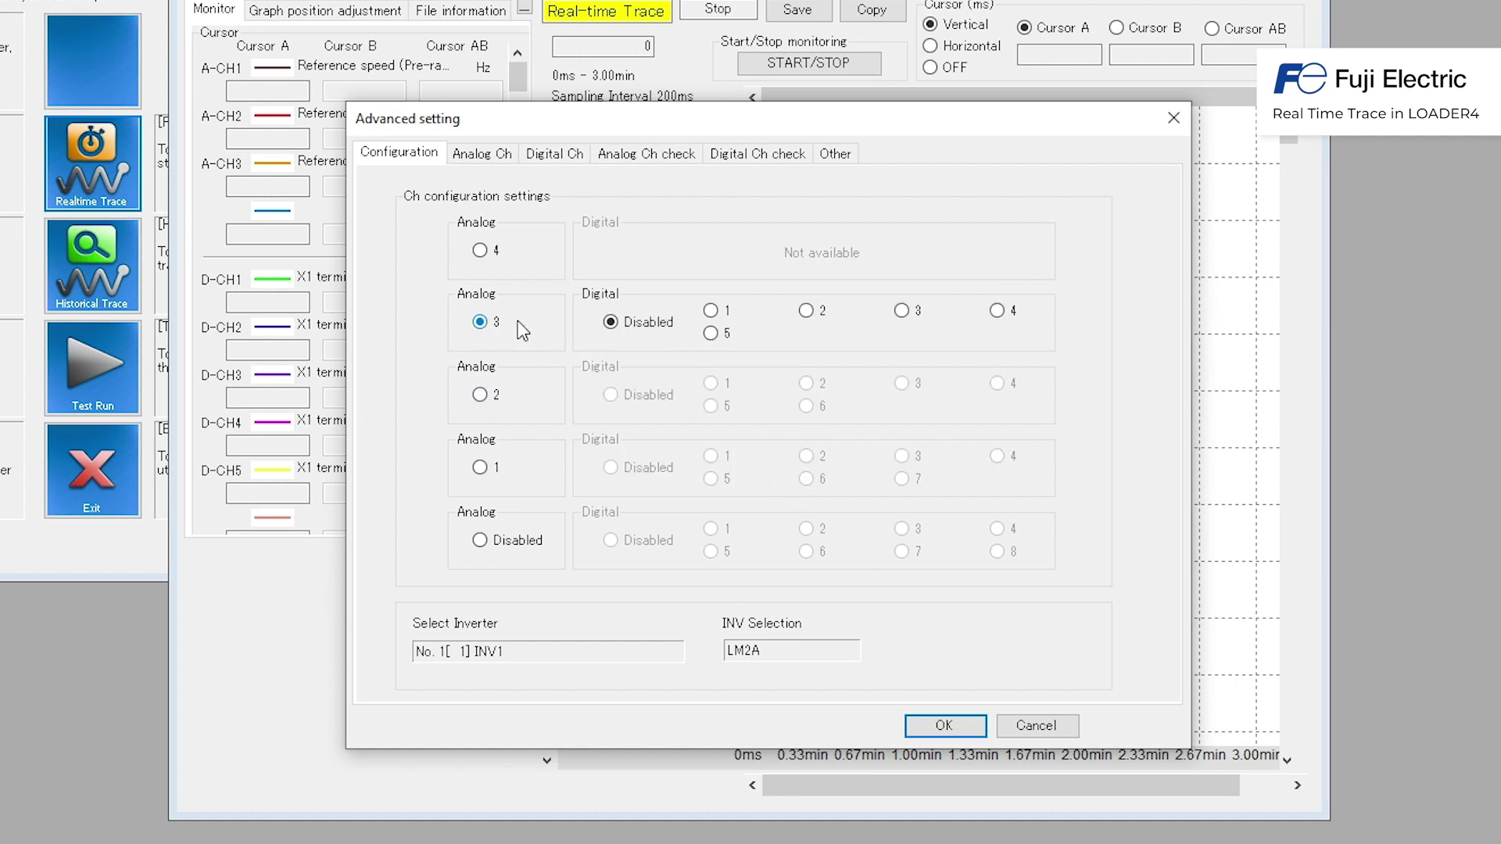
pyautogui.click(712, 334)
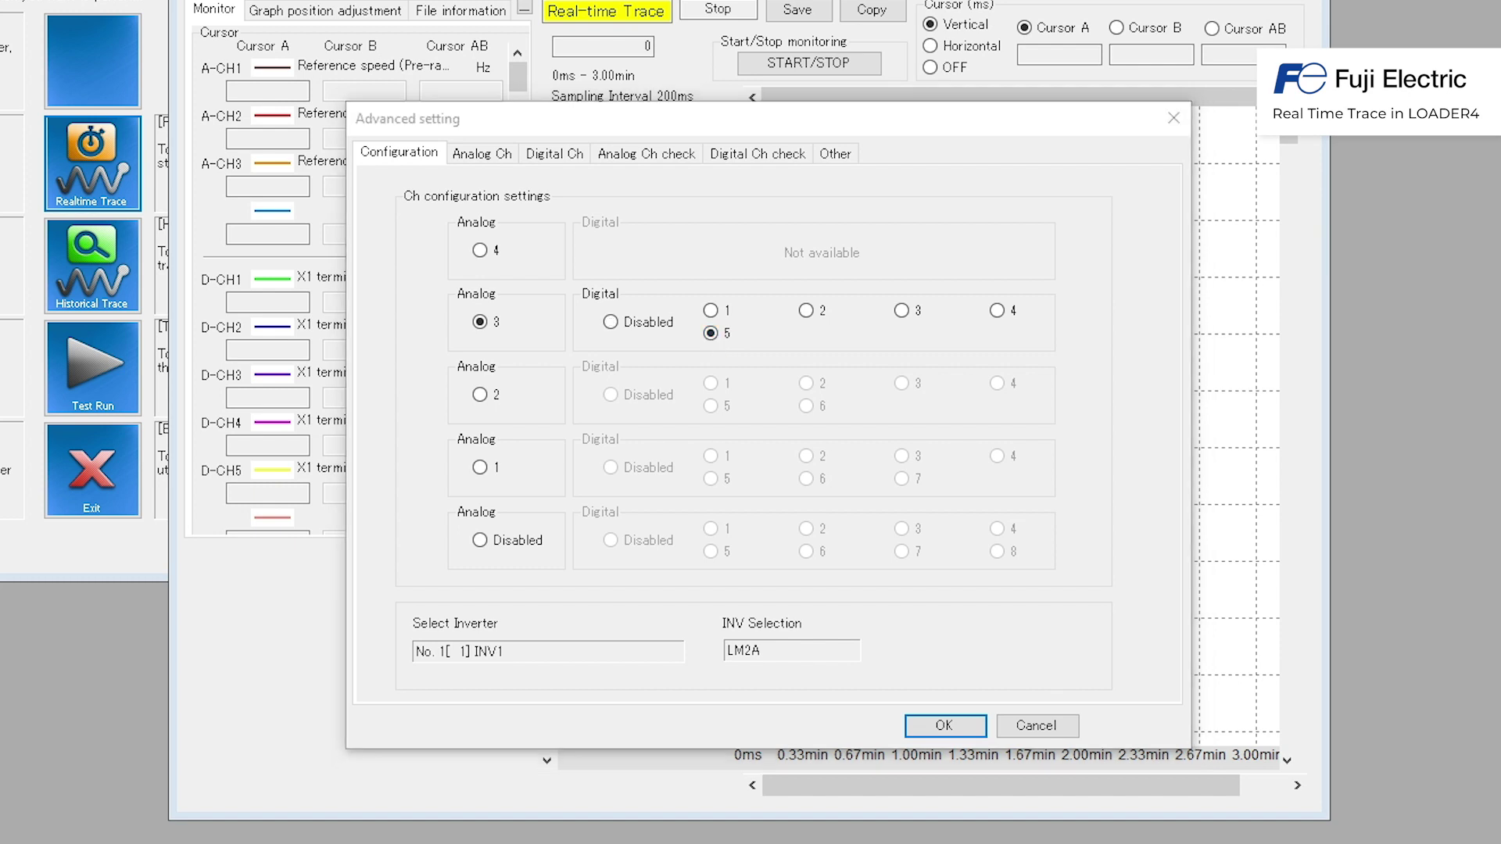
pyautogui.click(492, 164)
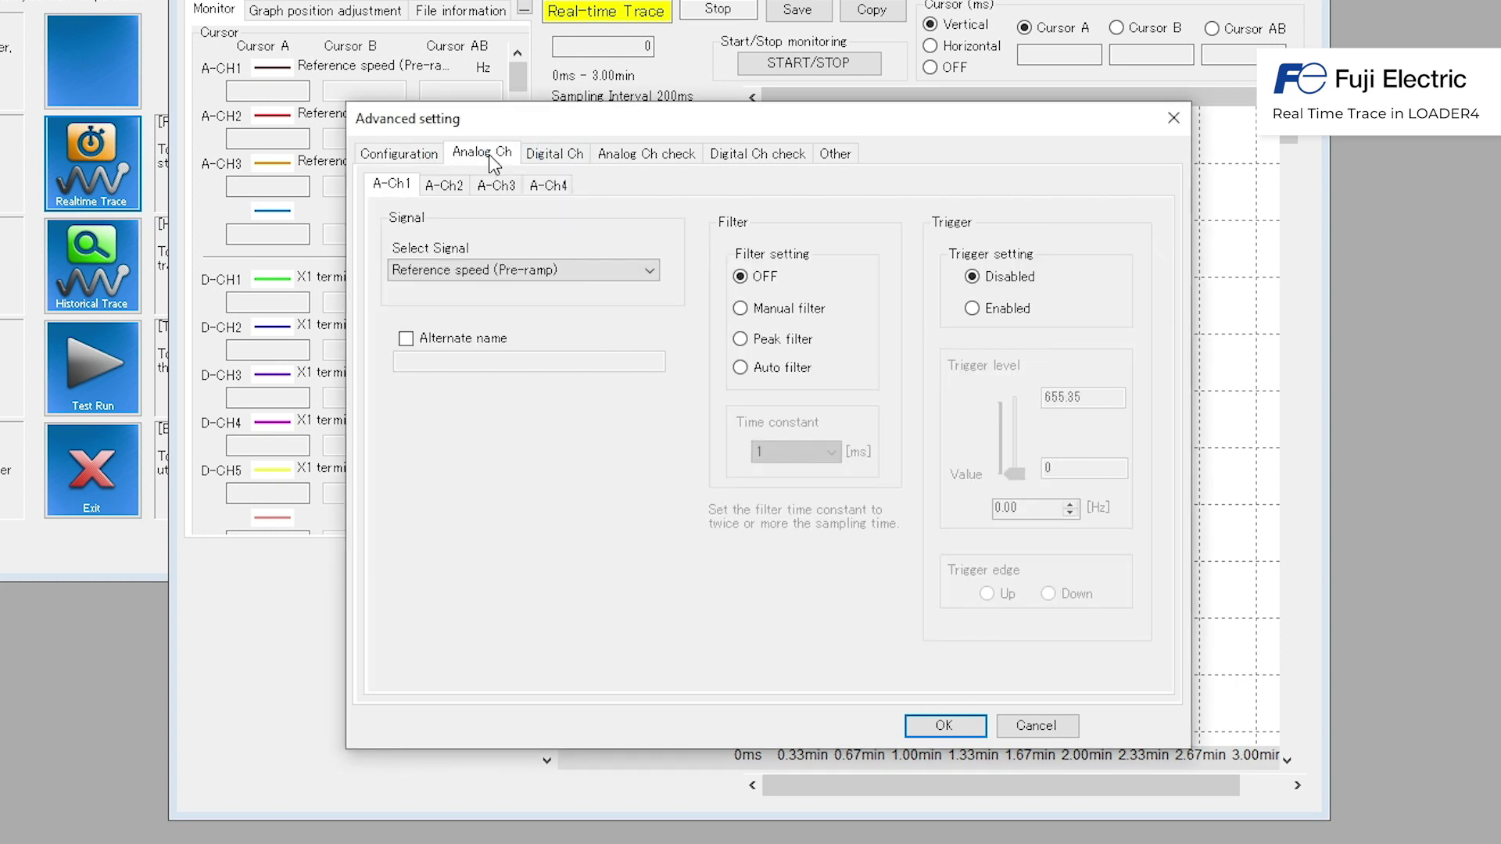
# Step: Review the analog channel pages and set A-Ch1 to Reference speed (Final)
pyautogui.click(446, 185)
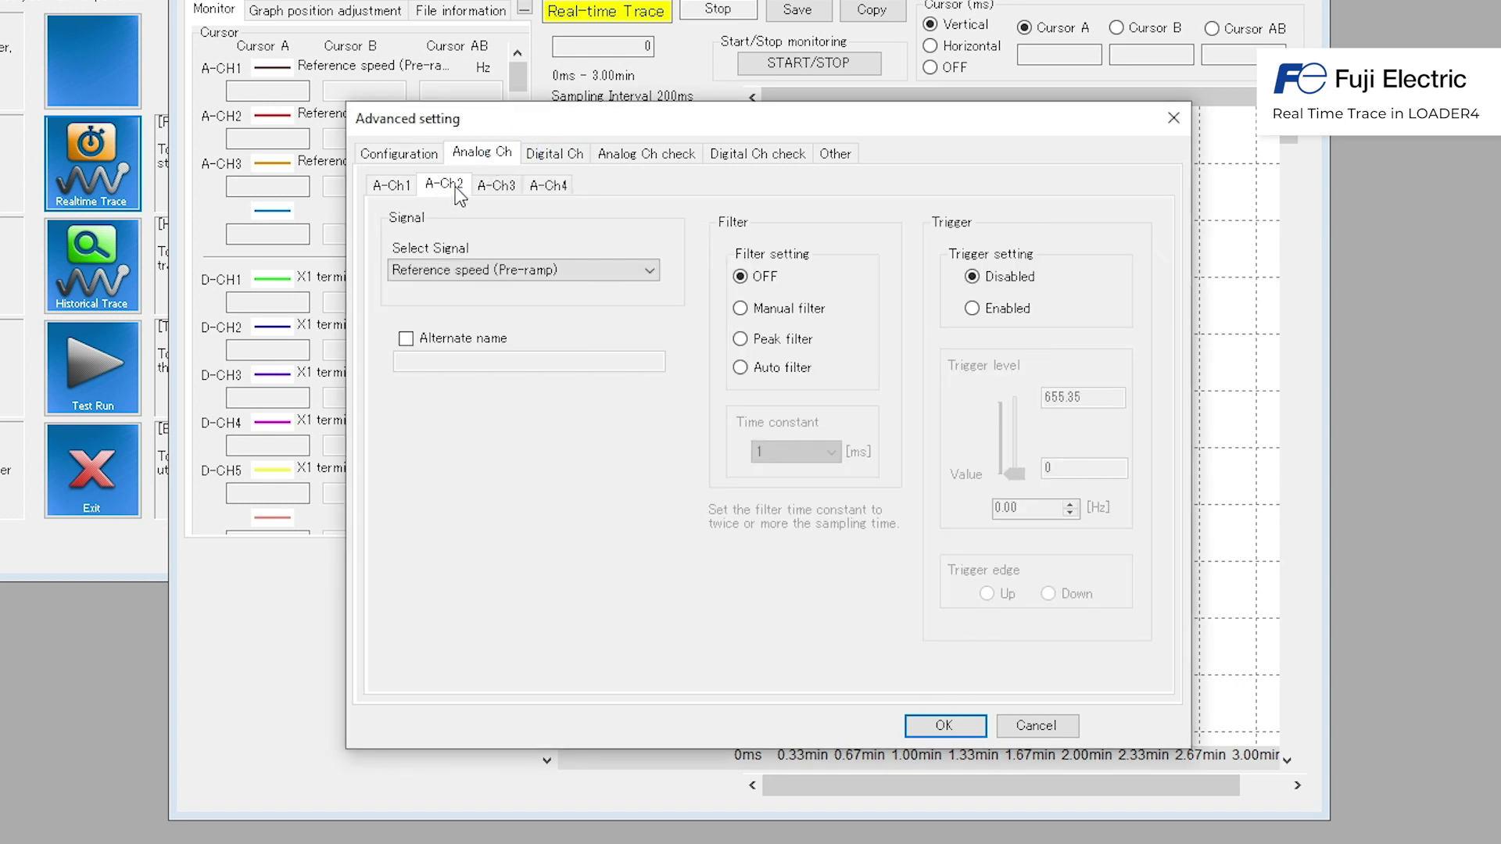
pyautogui.click(496, 187)
pyautogui.click(556, 188)
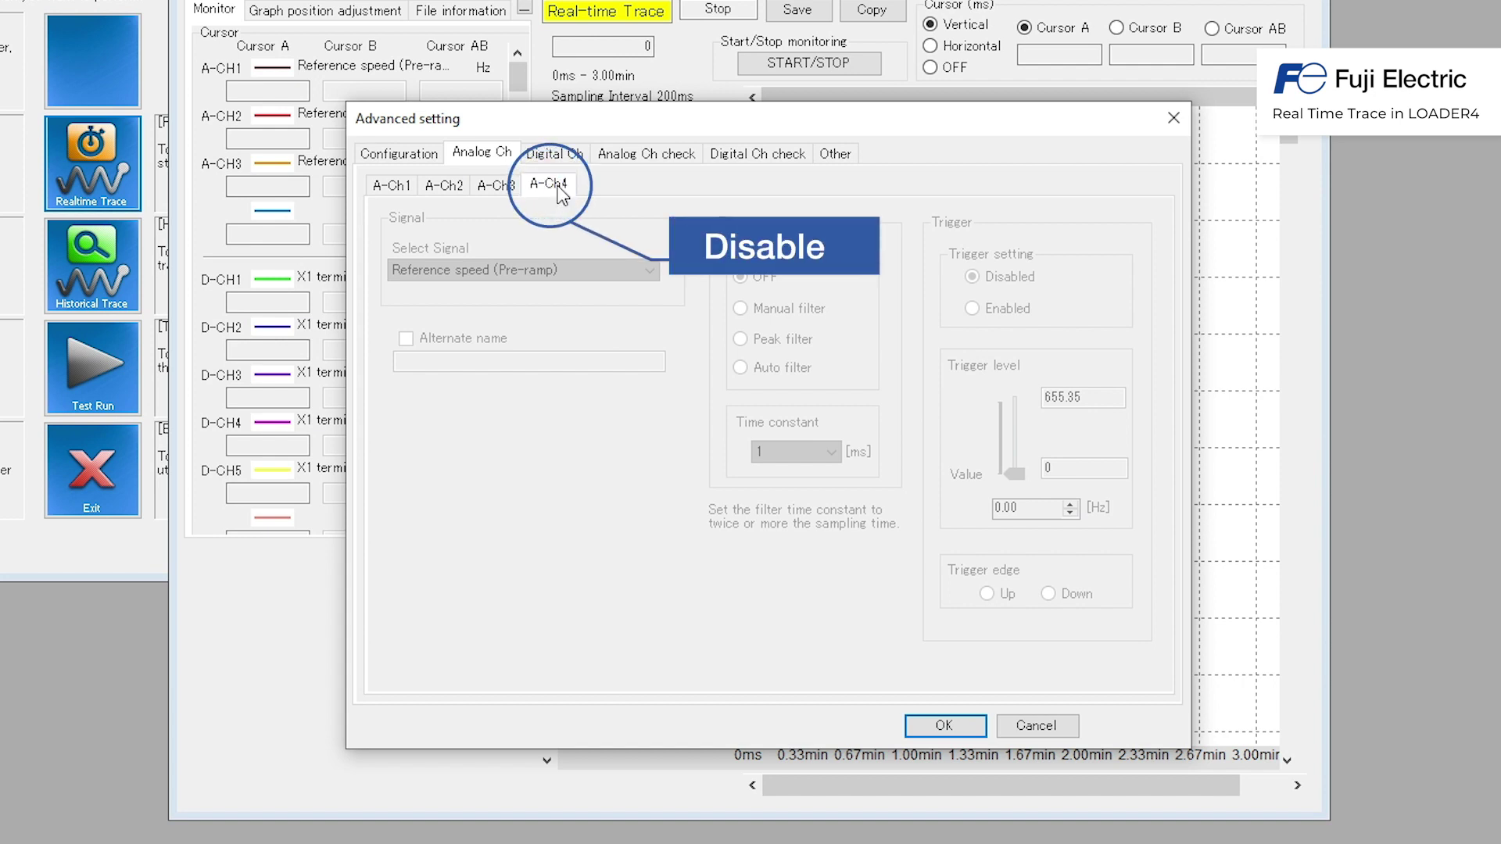
pyautogui.click(394, 188)
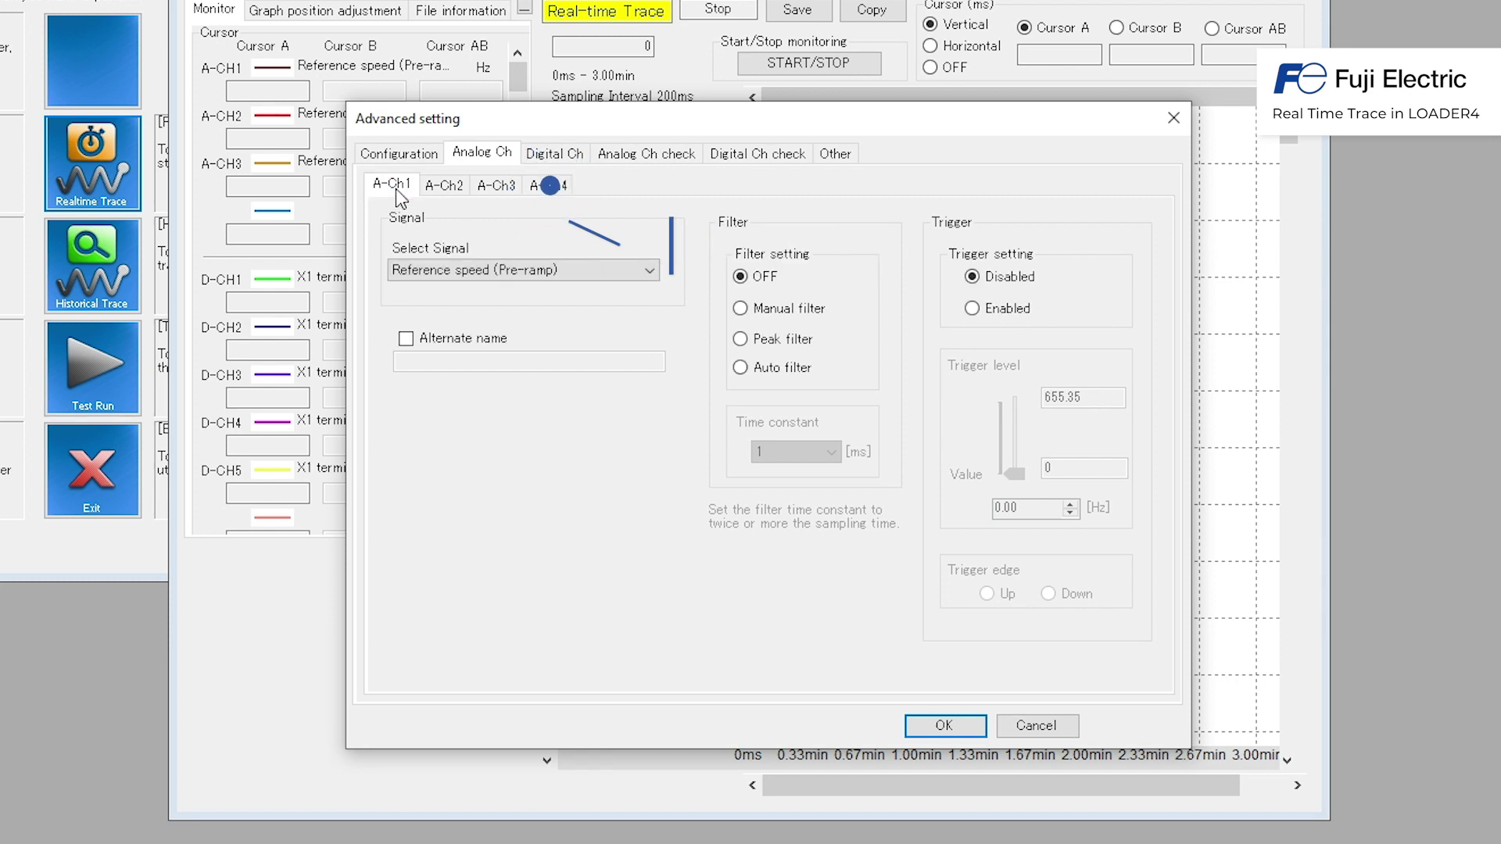
pyautogui.click(583, 274)
pyautogui.click(582, 294)
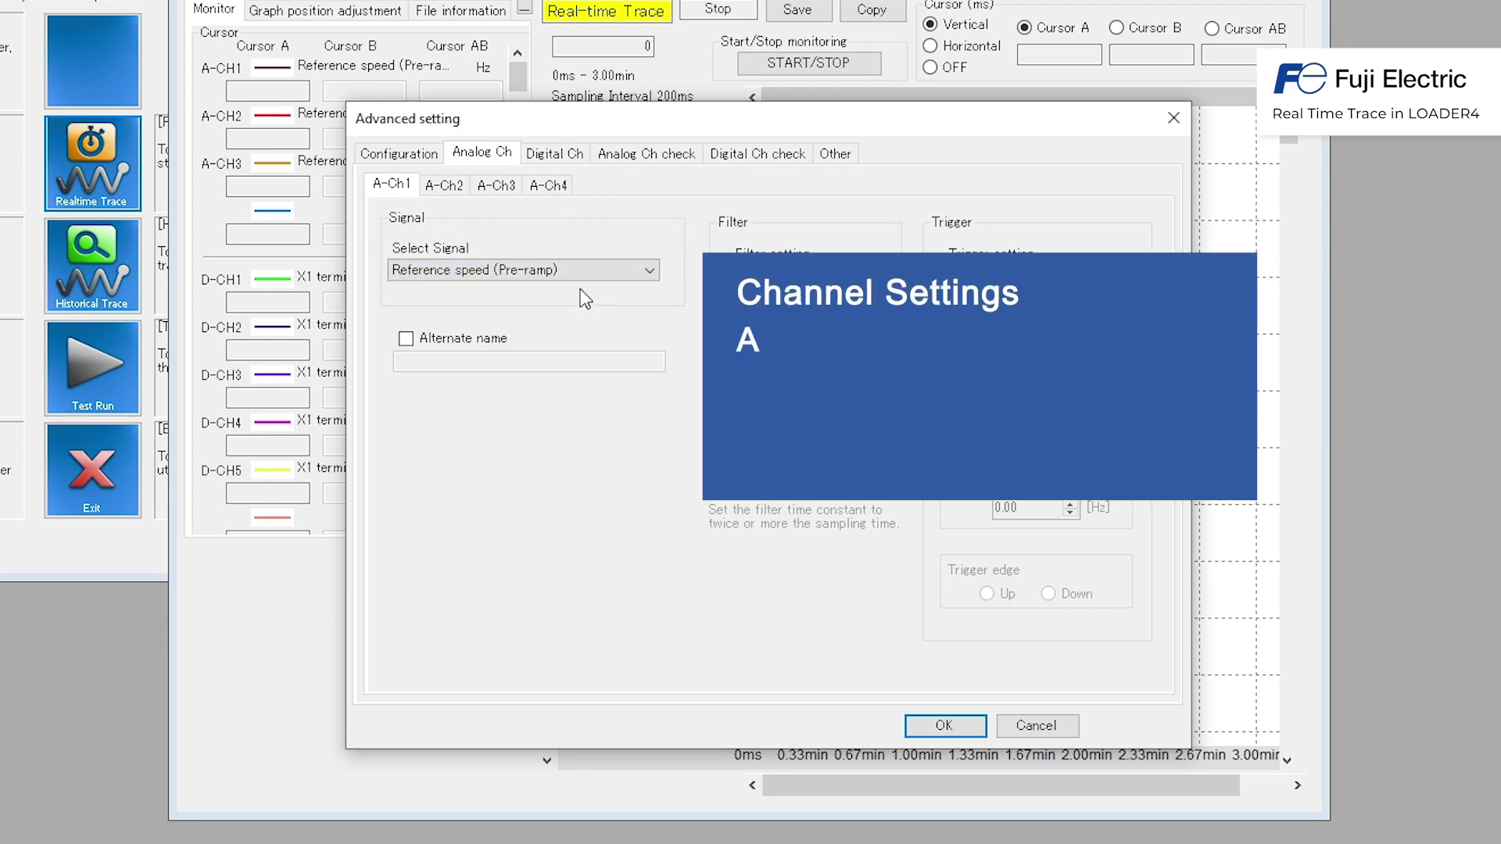
pyautogui.click(578, 273)
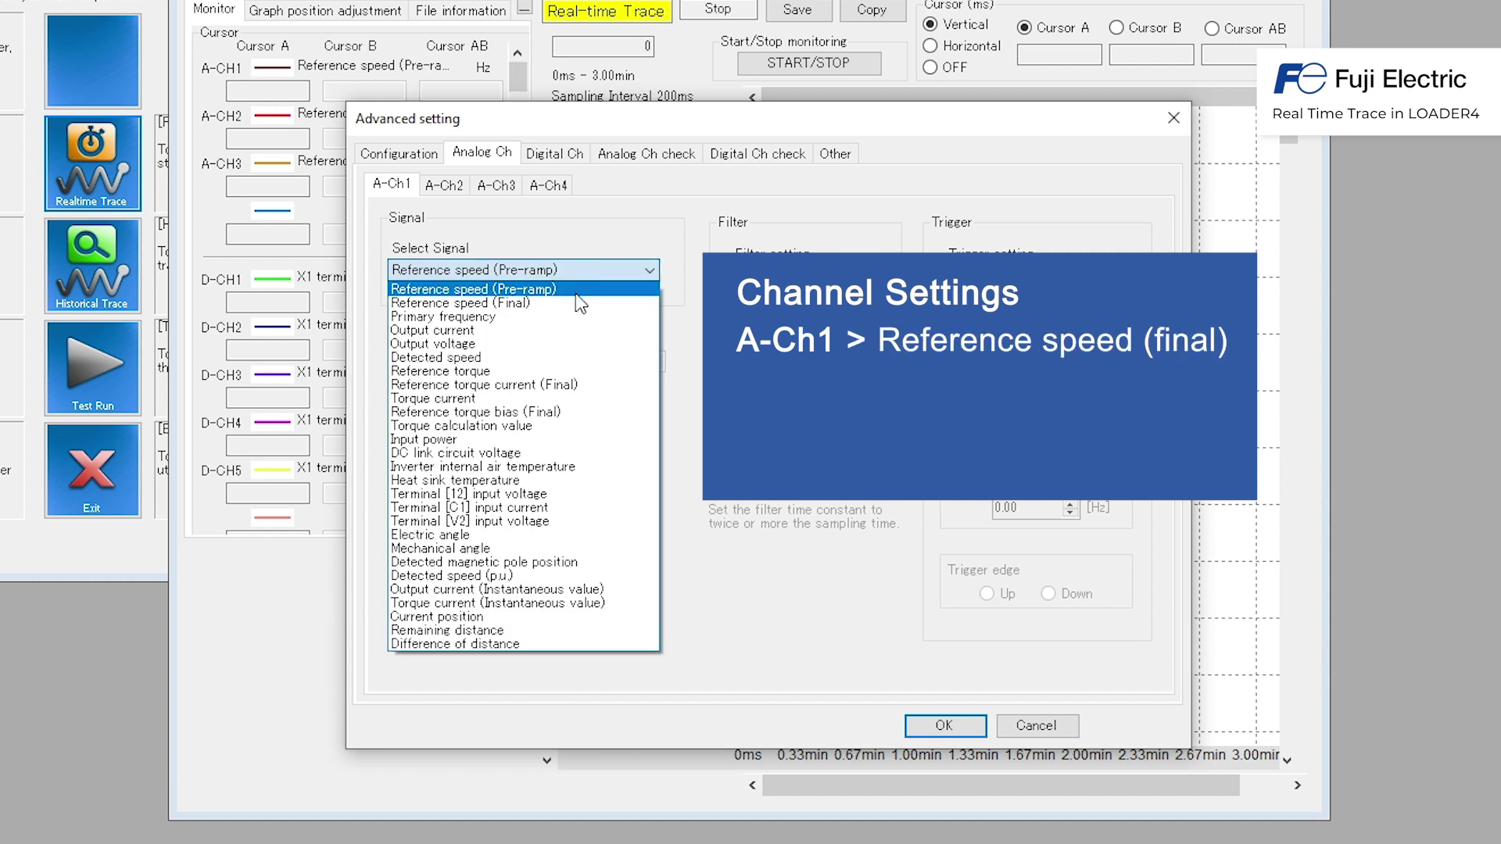
pyautogui.click(575, 304)
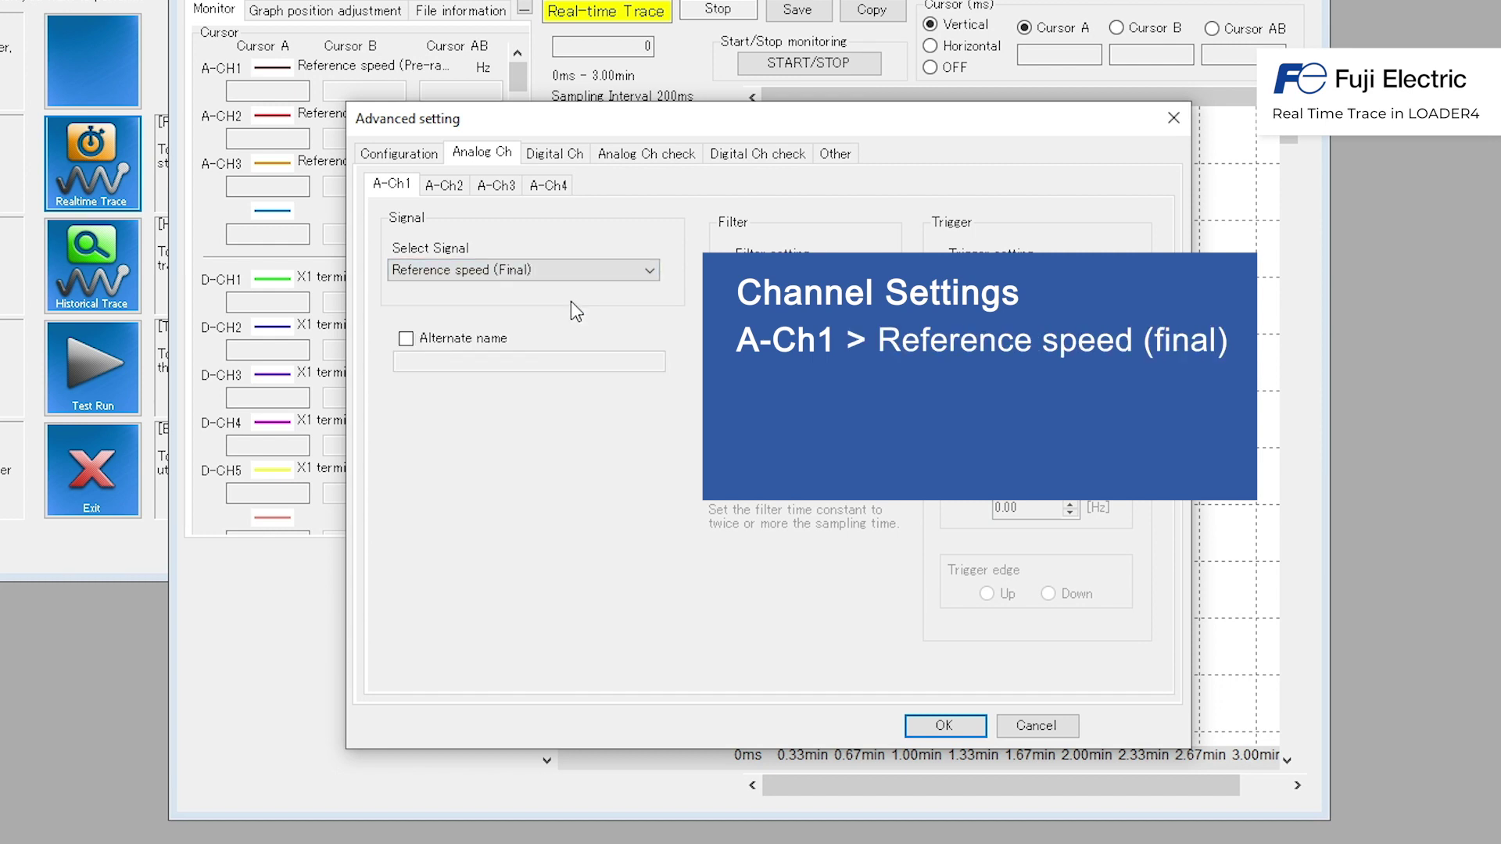
# Step: Set A-Ch2 to Detected speed and A-Ch3 to Output current (Instantaneous value)
pyautogui.click(446, 187)
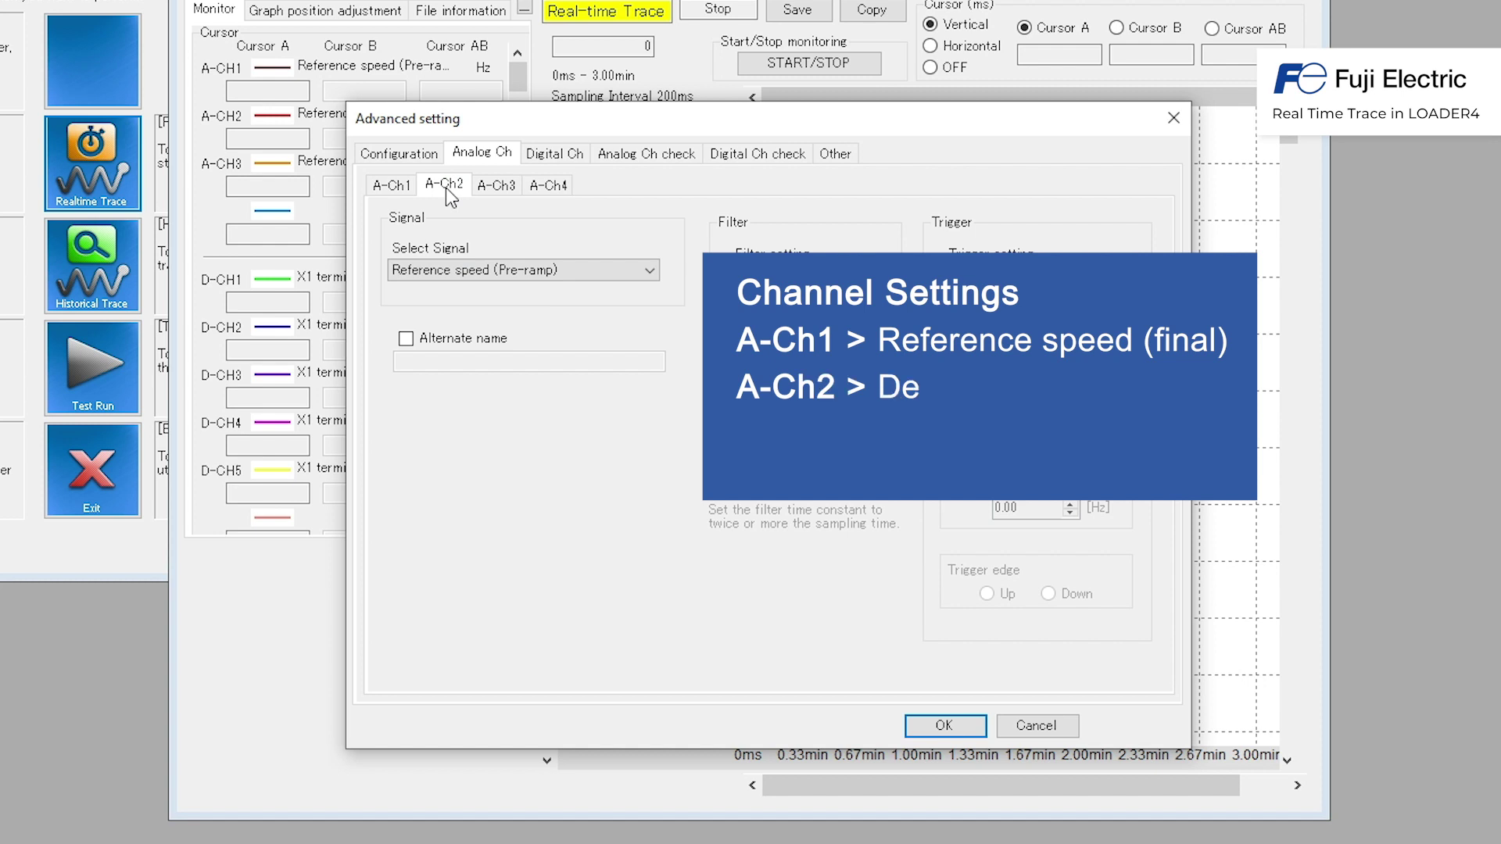
pyautogui.click(582, 270)
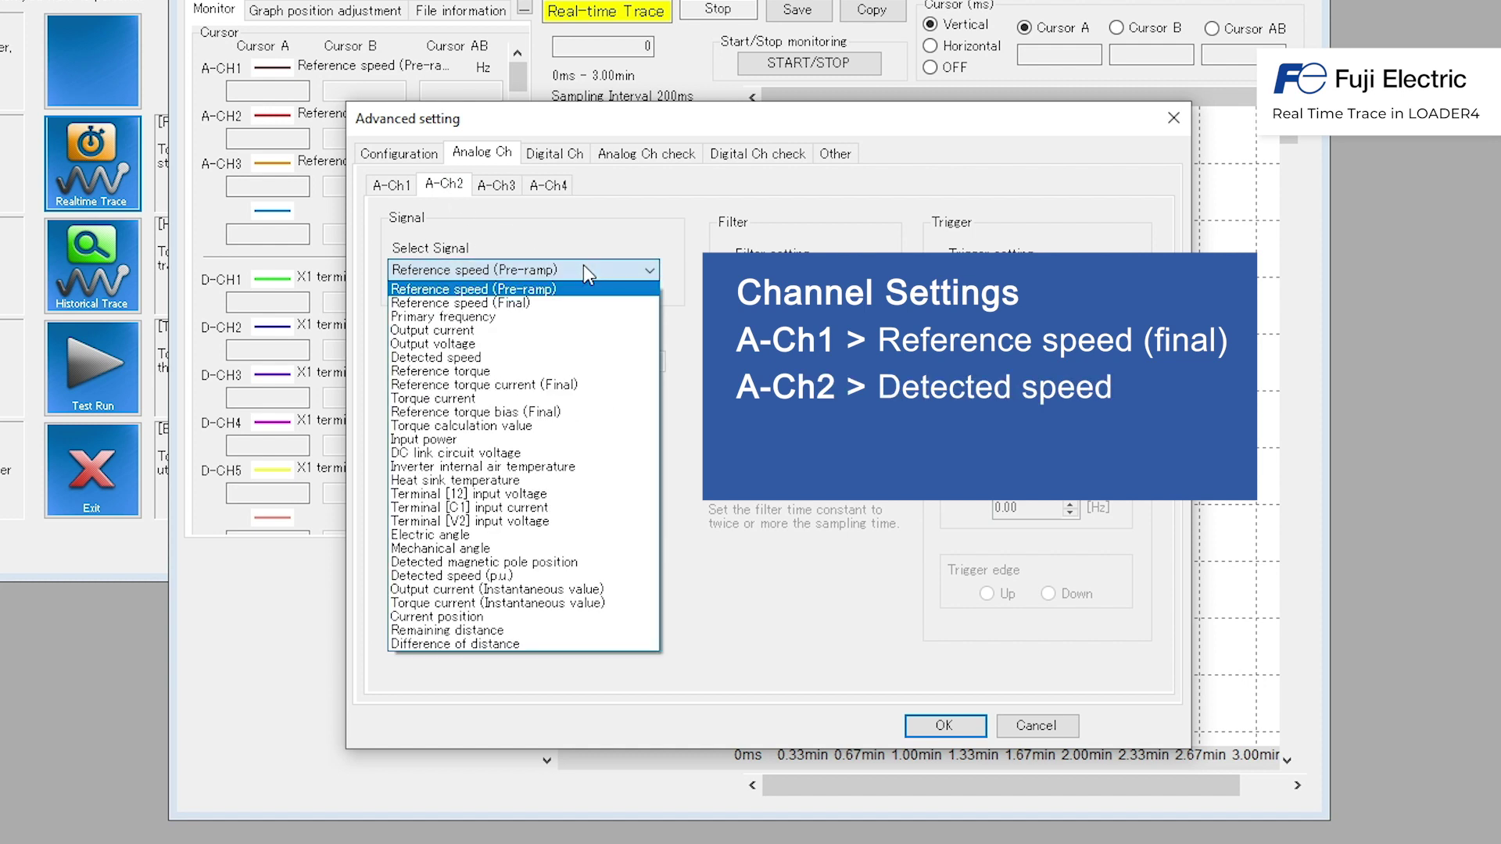
pyautogui.click(577, 358)
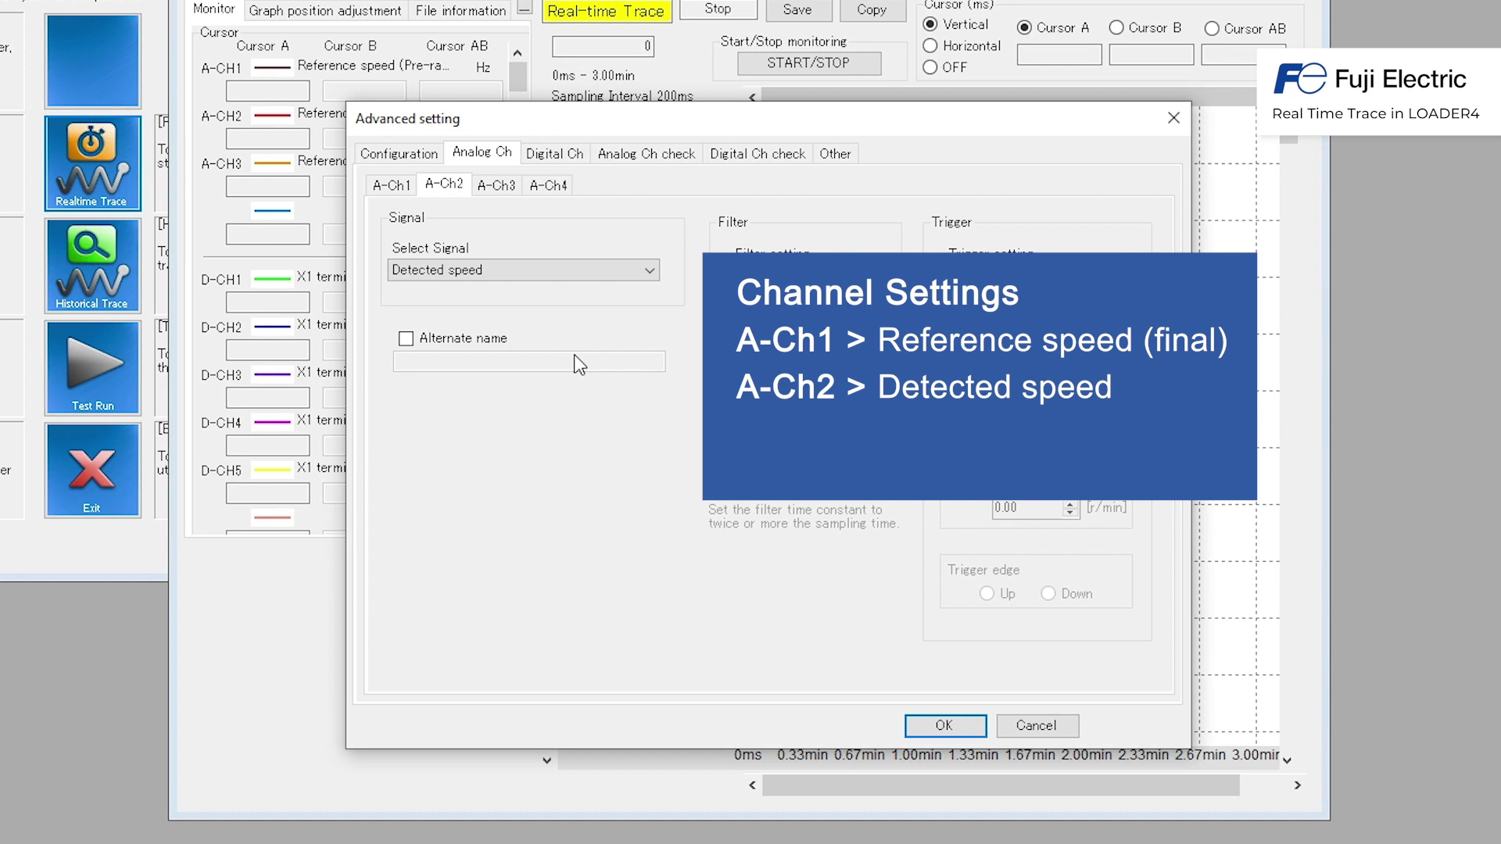
pyautogui.click(497, 186)
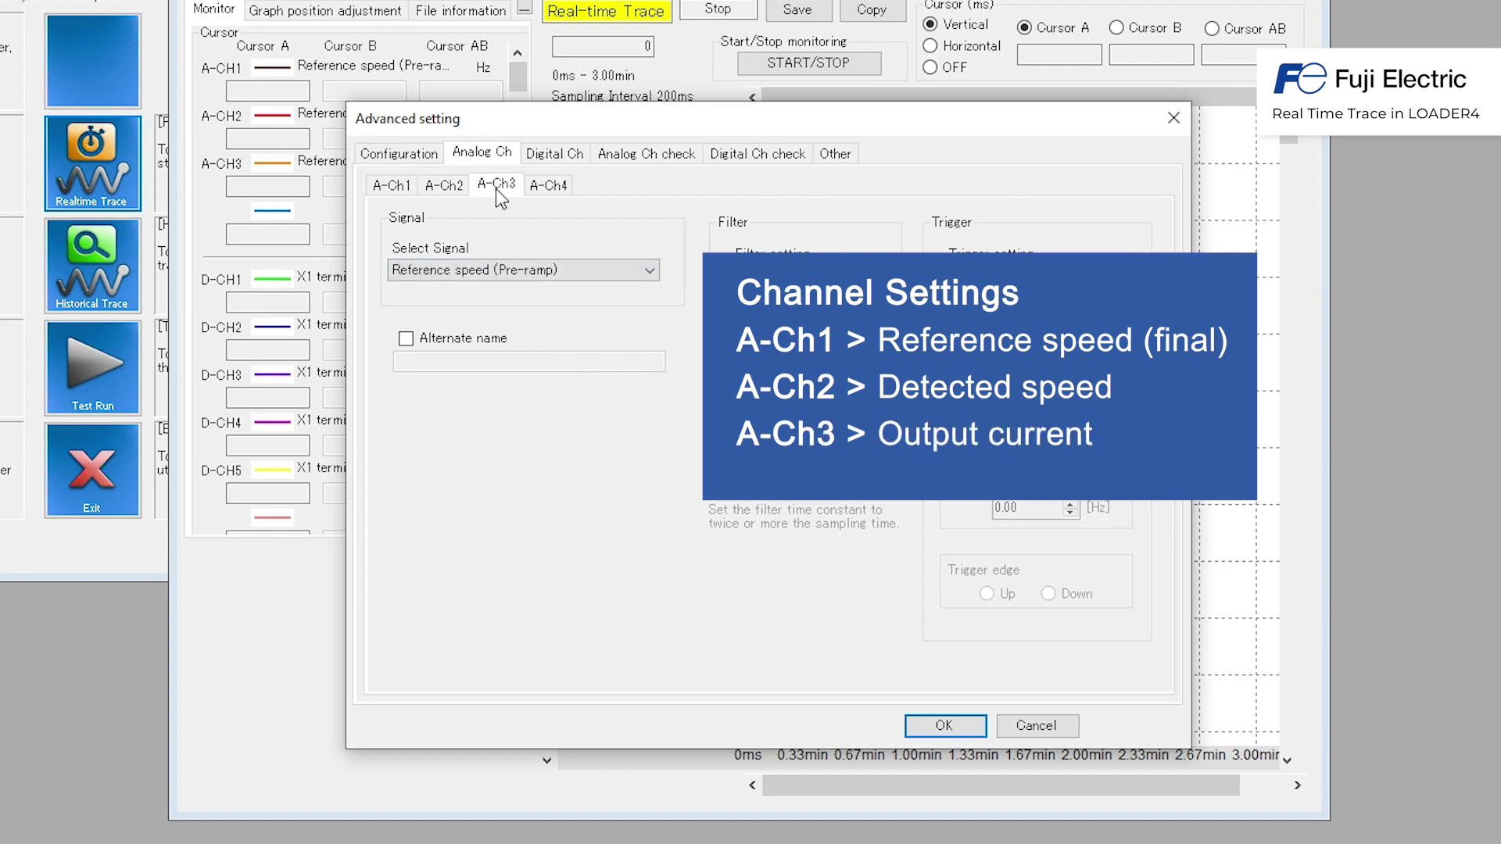
pyautogui.click(563, 272)
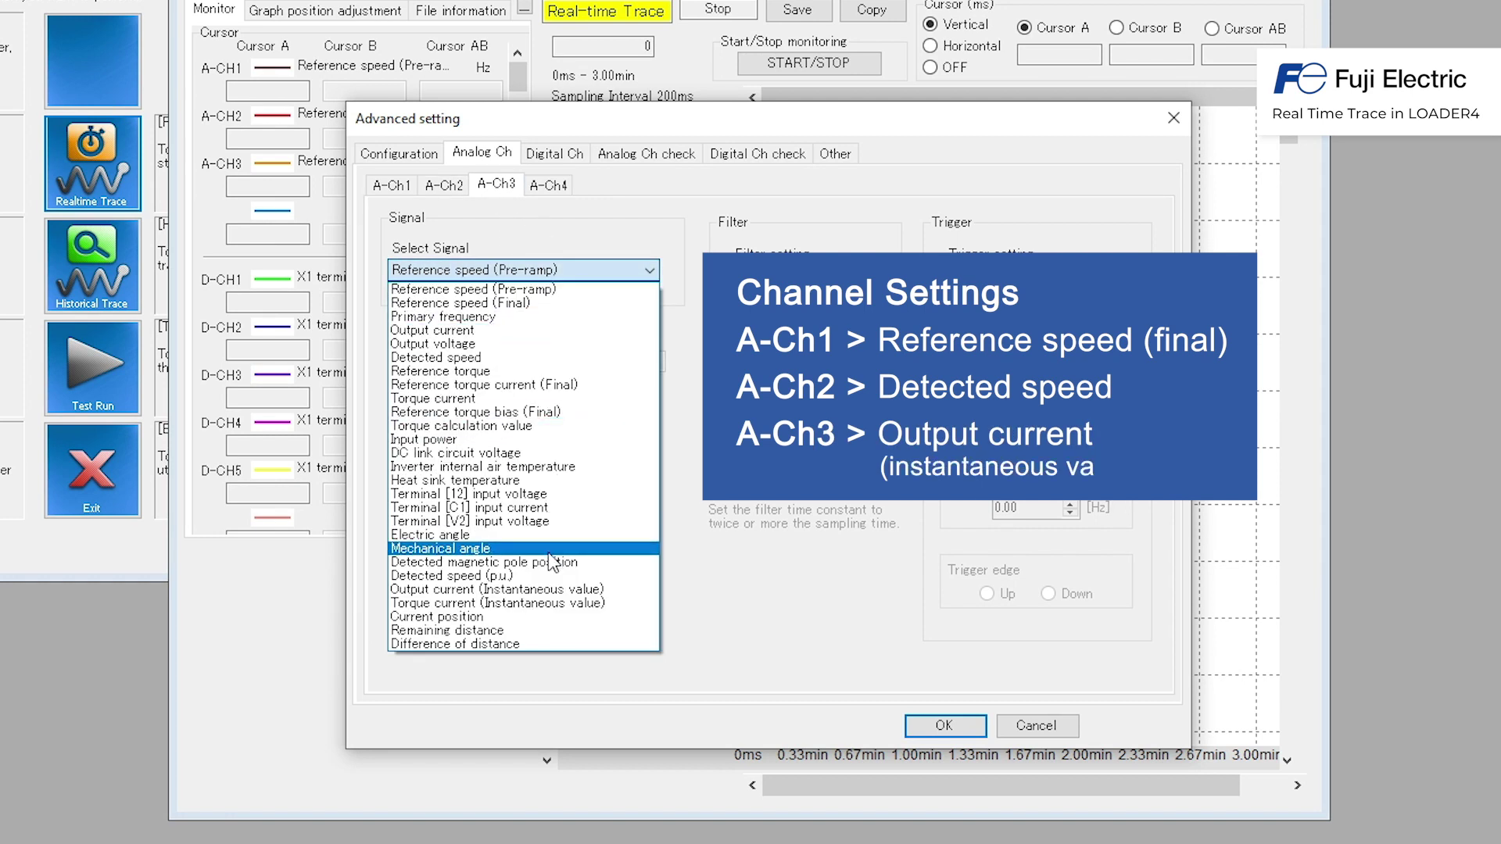
pyautogui.click(556, 590)
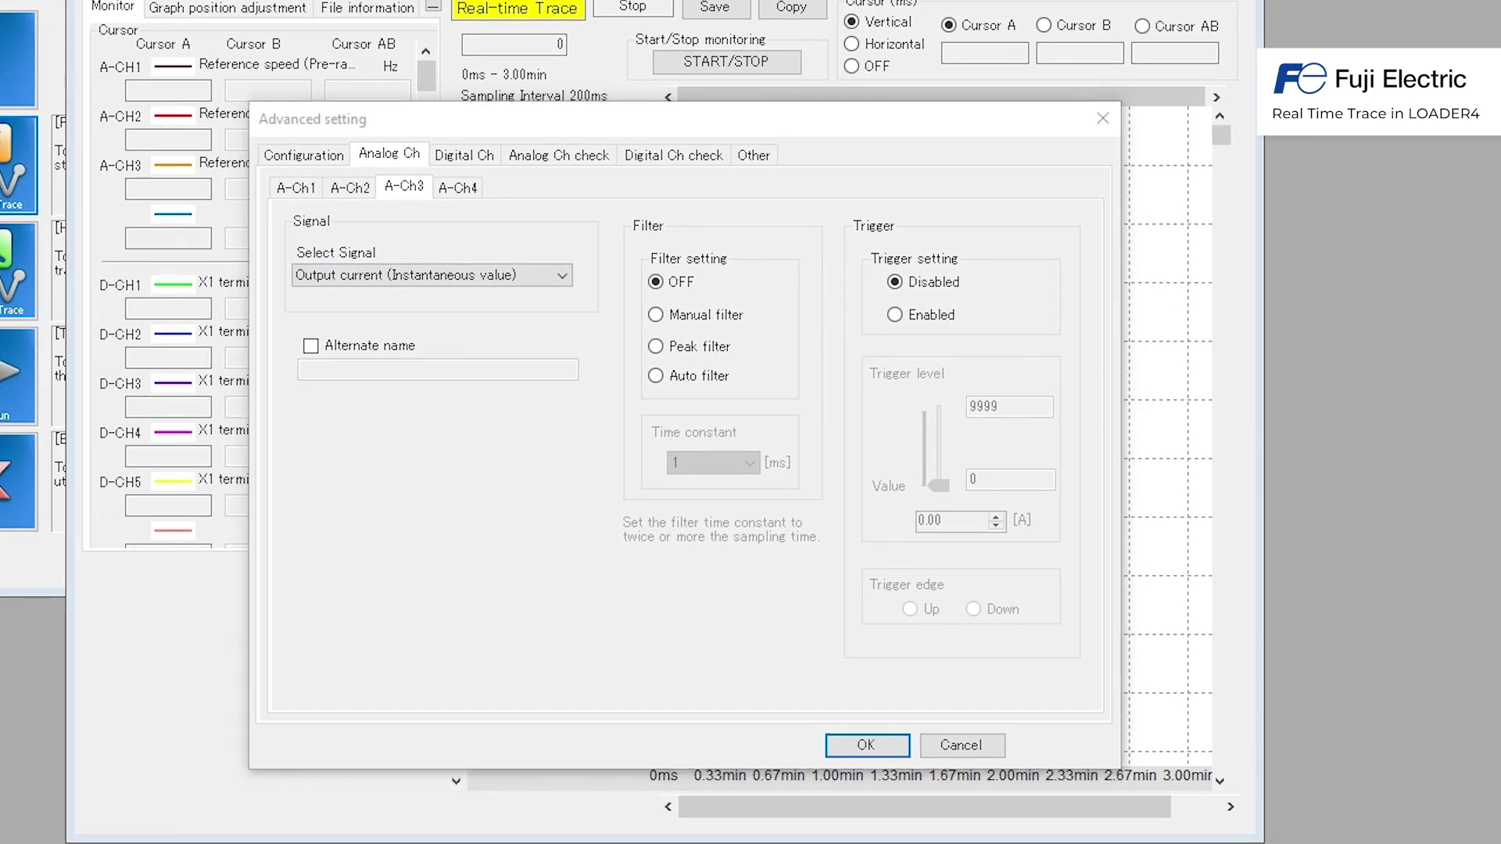
pyautogui.click(464, 157)
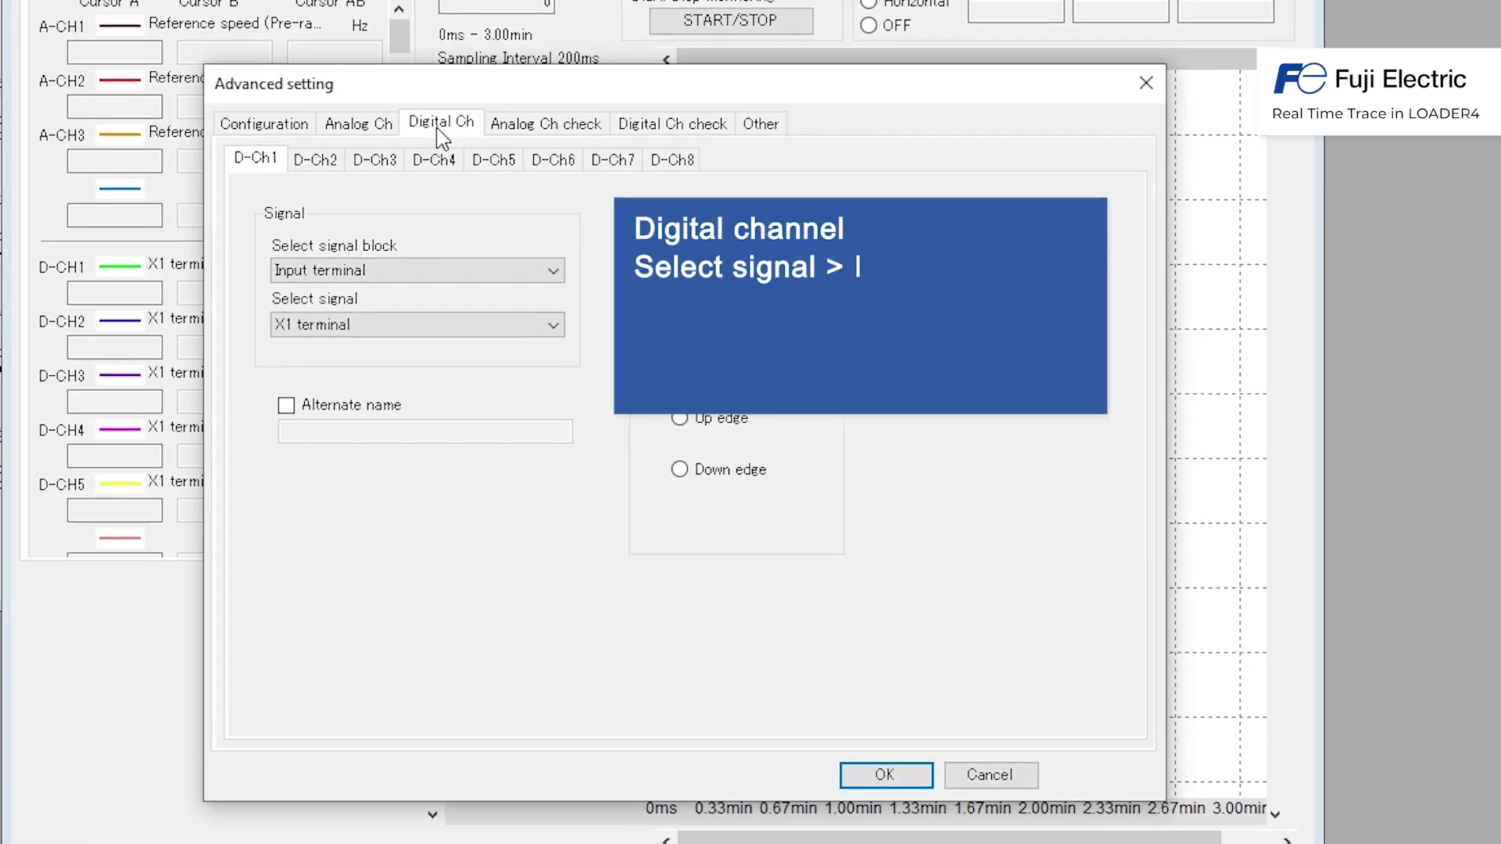
# Step: Assign input terminals EN to D-Ch1 and FWD to D-Ch2, leaving D-Ch3 on X1
pyautogui.click(409, 314)
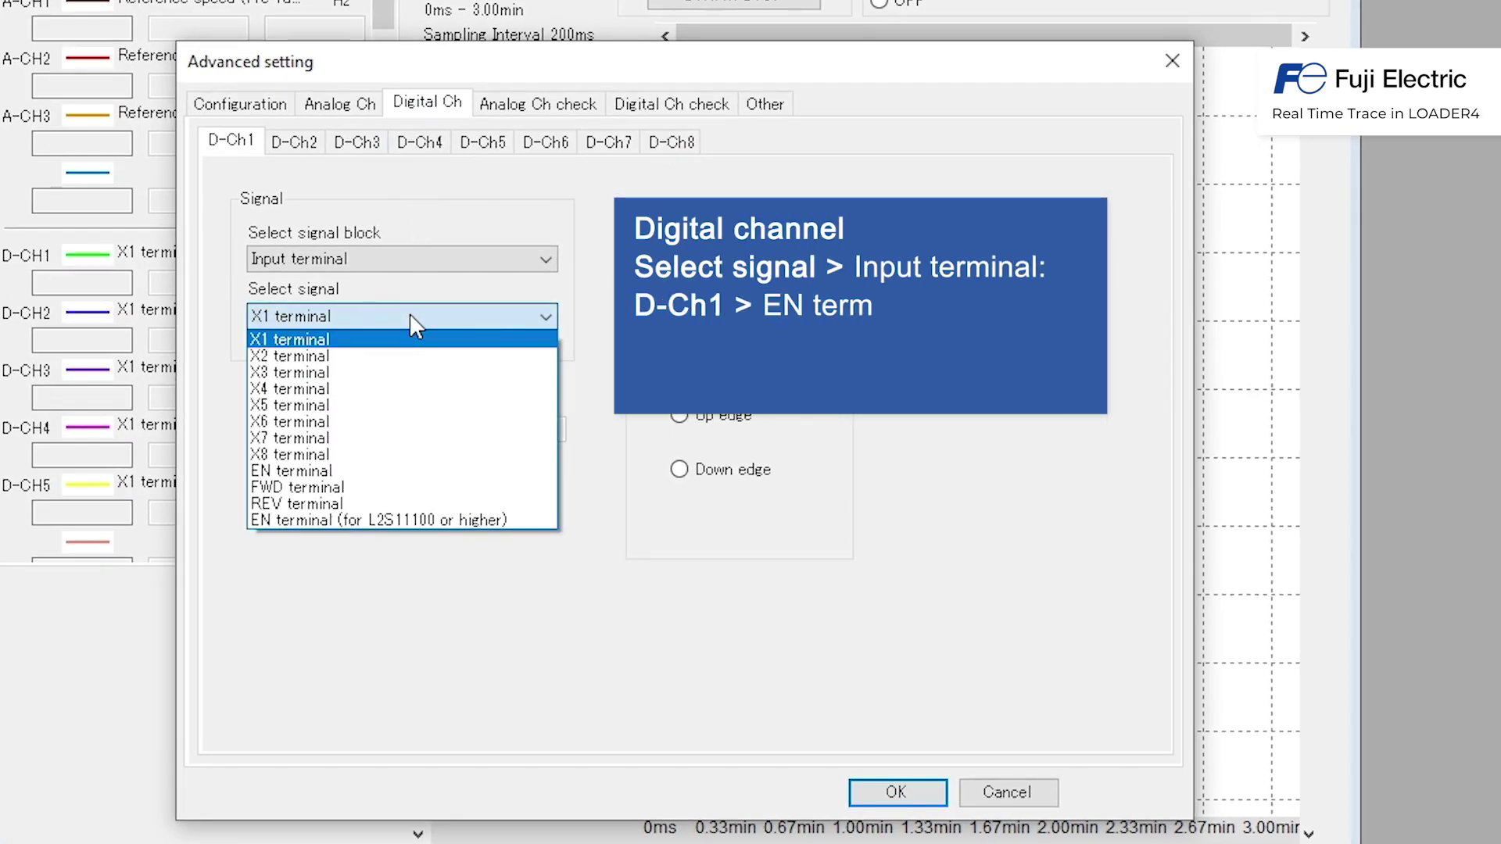
pyautogui.click(395, 522)
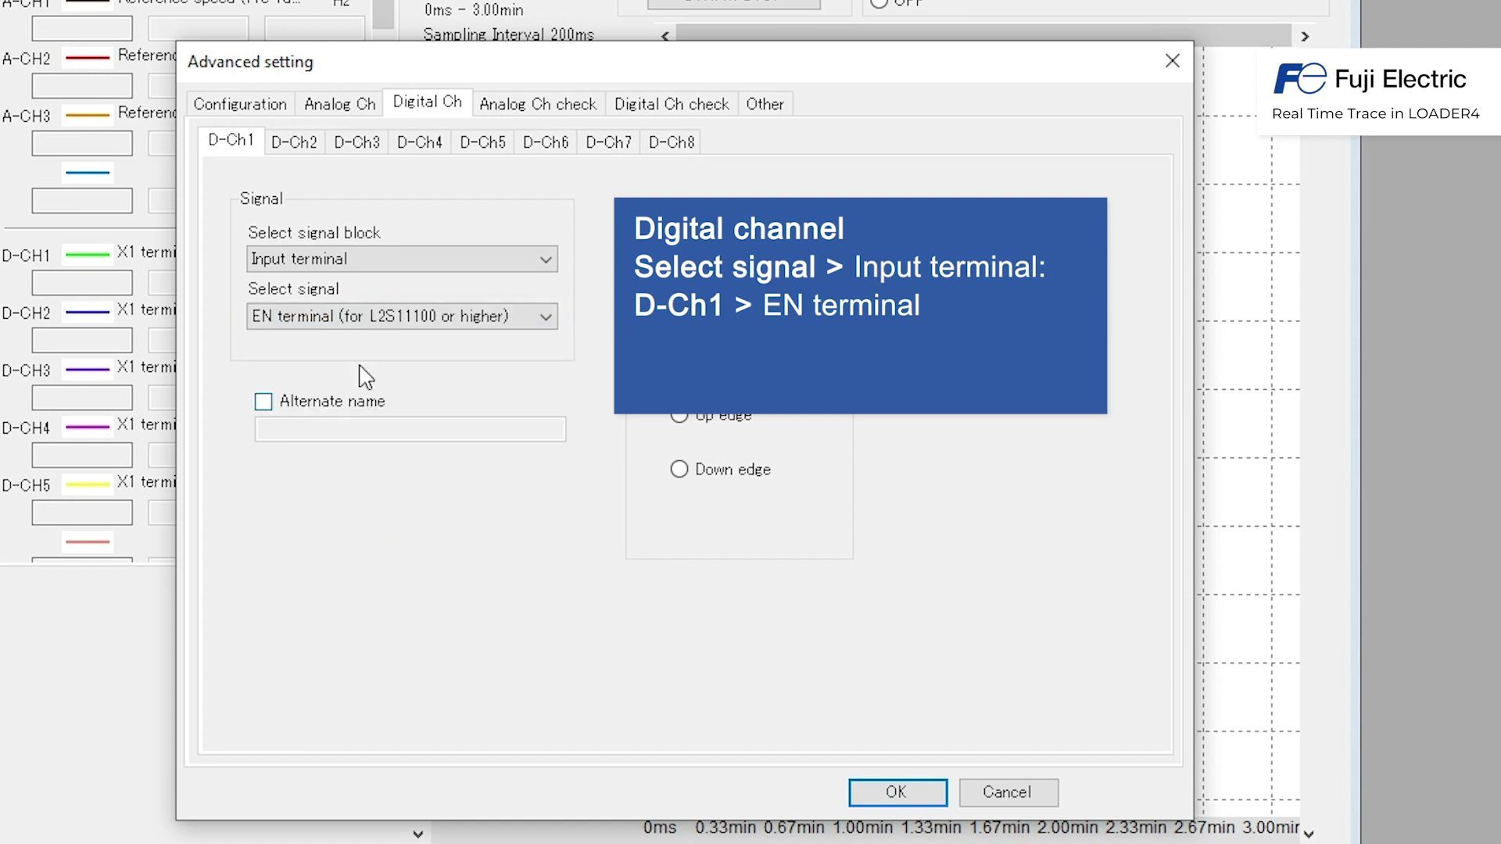
pyautogui.click(293, 142)
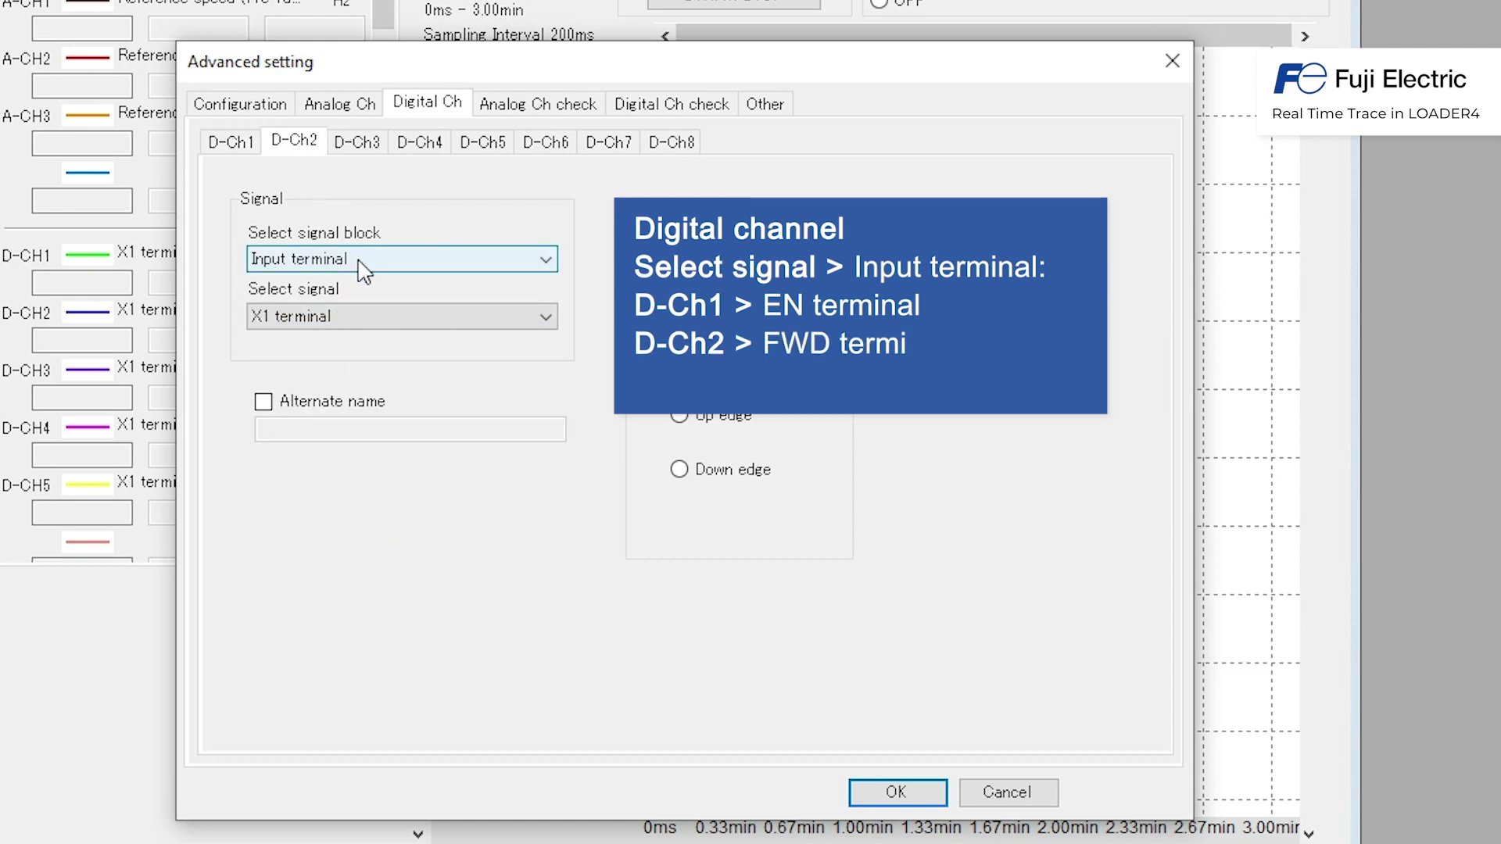
pyautogui.click(368, 316)
pyautogui.click(393, 490)
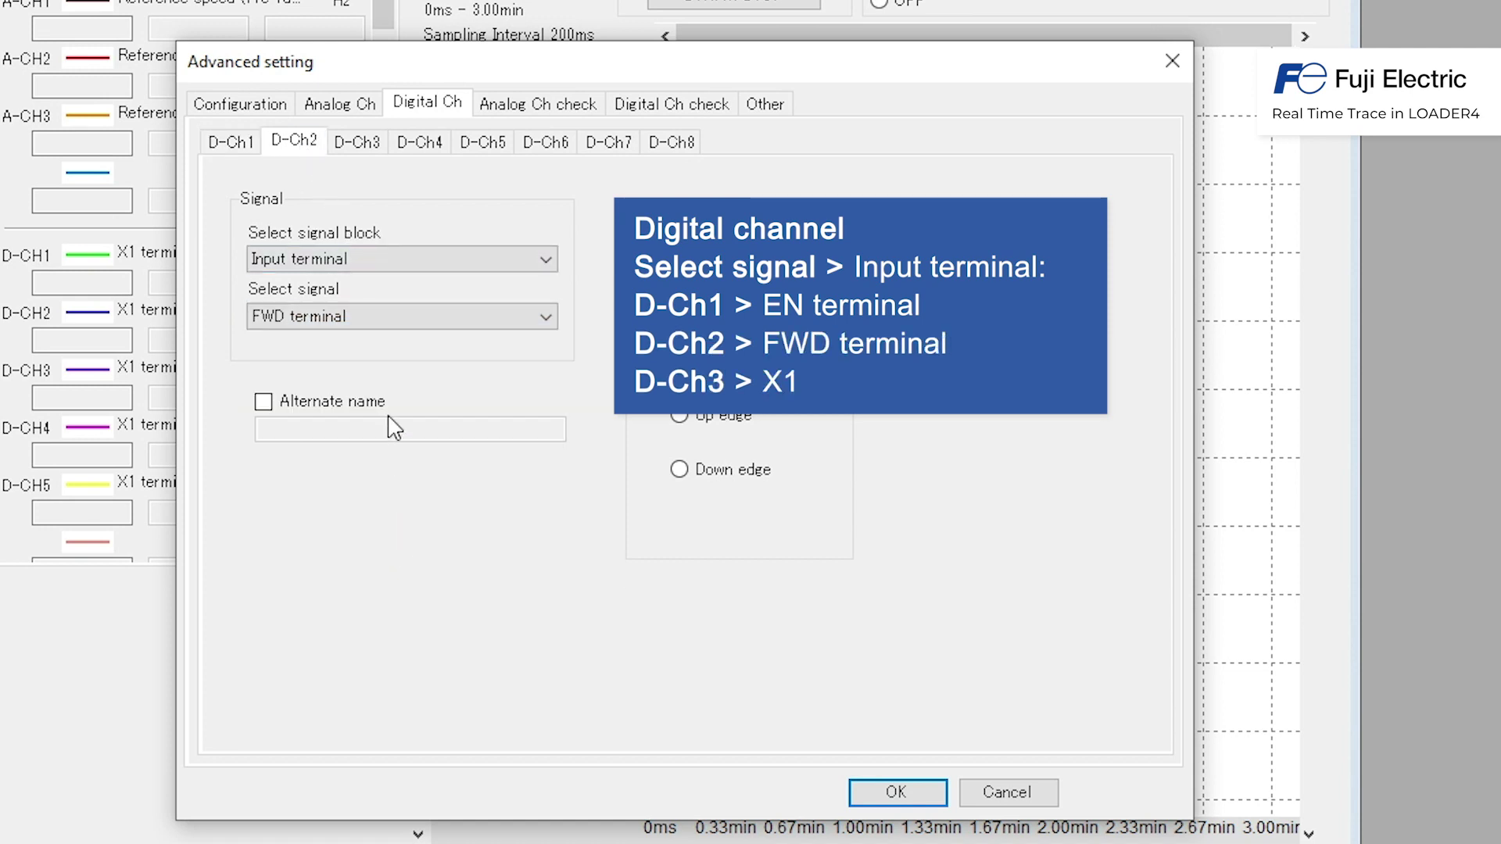
pyautogui.click(357, 142)
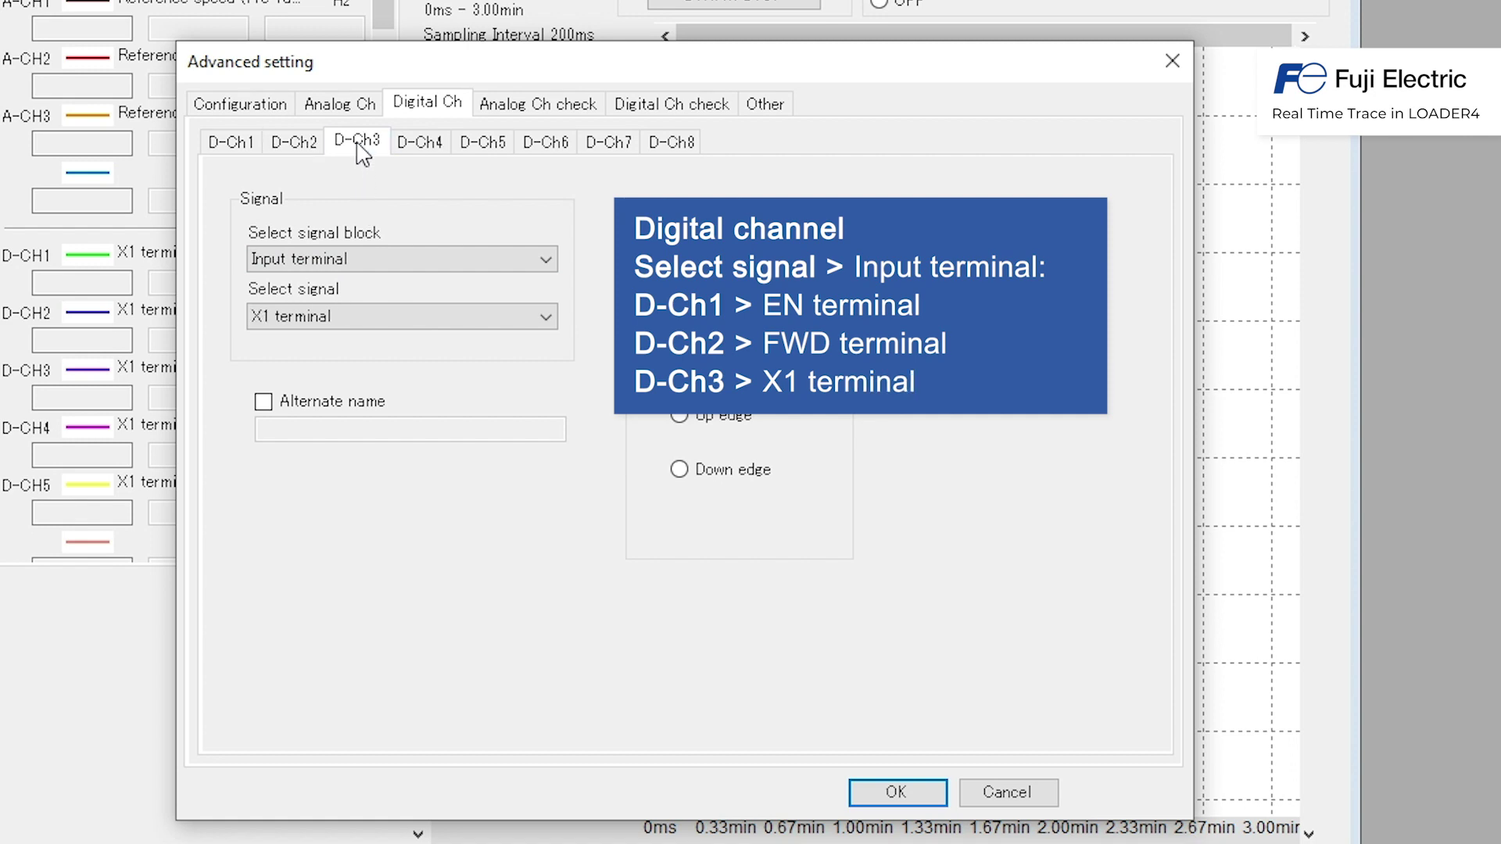
# Step: Assign output terminals Y1 to D-Ch4 and Y5Ry to D-Ch5
pyautogui.click(425, 143)
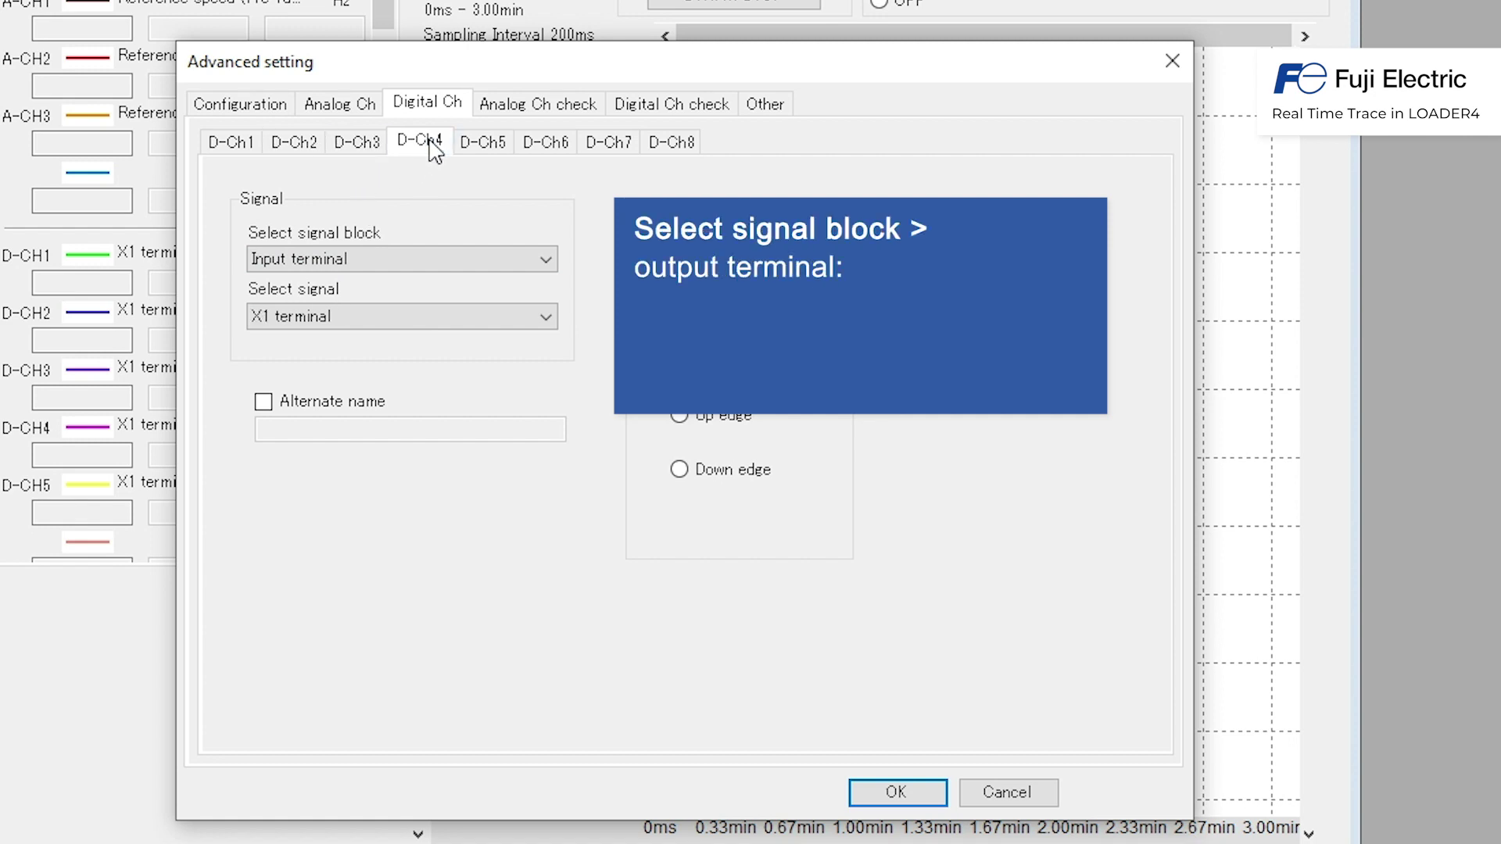
pyautogui.click(411, 265)
pyautogui.click(410, 294)
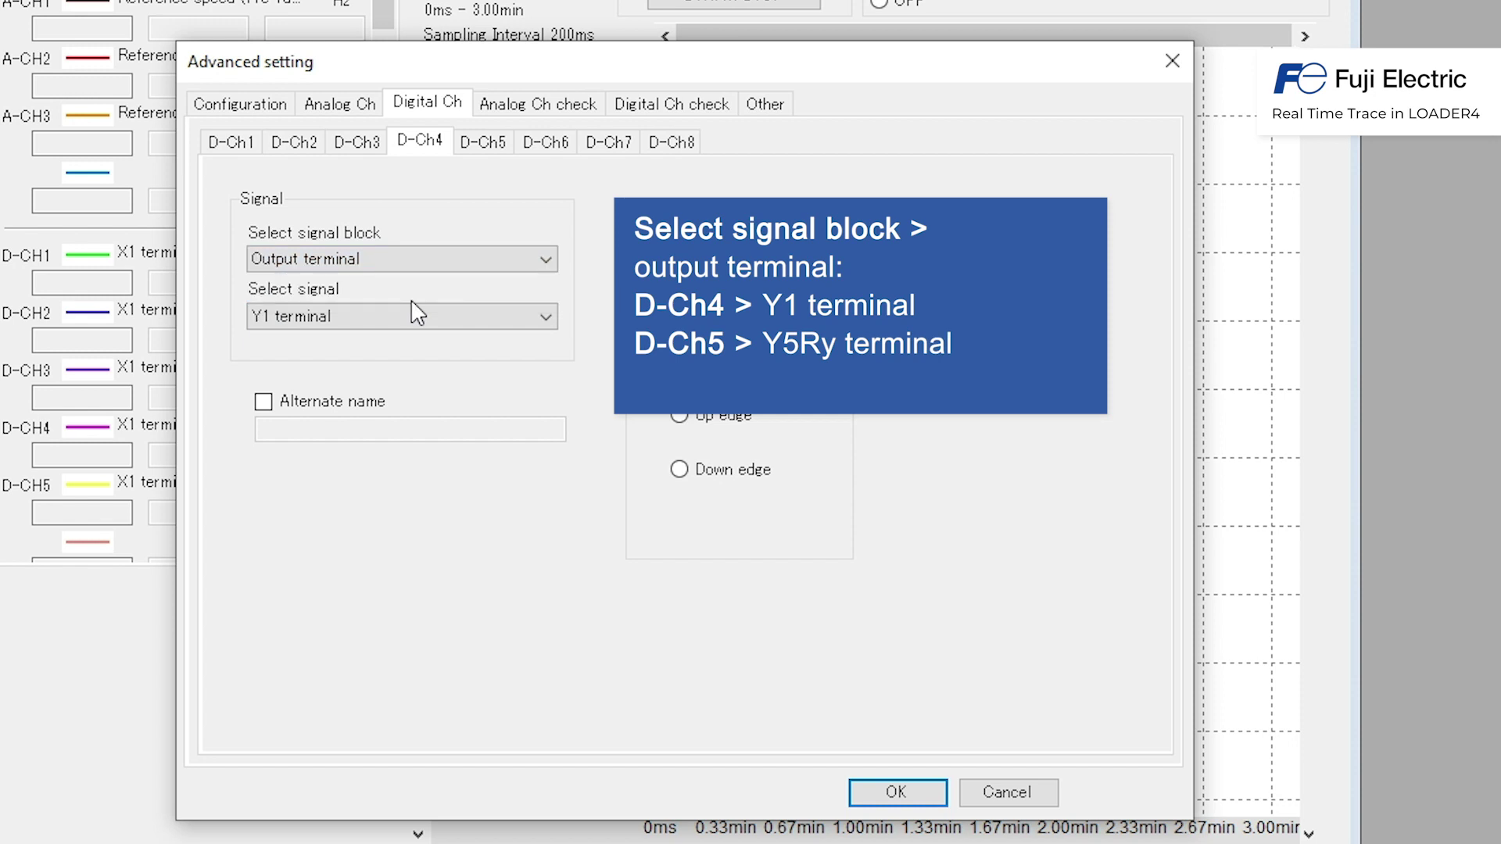
pyautogui.click(479, 146)
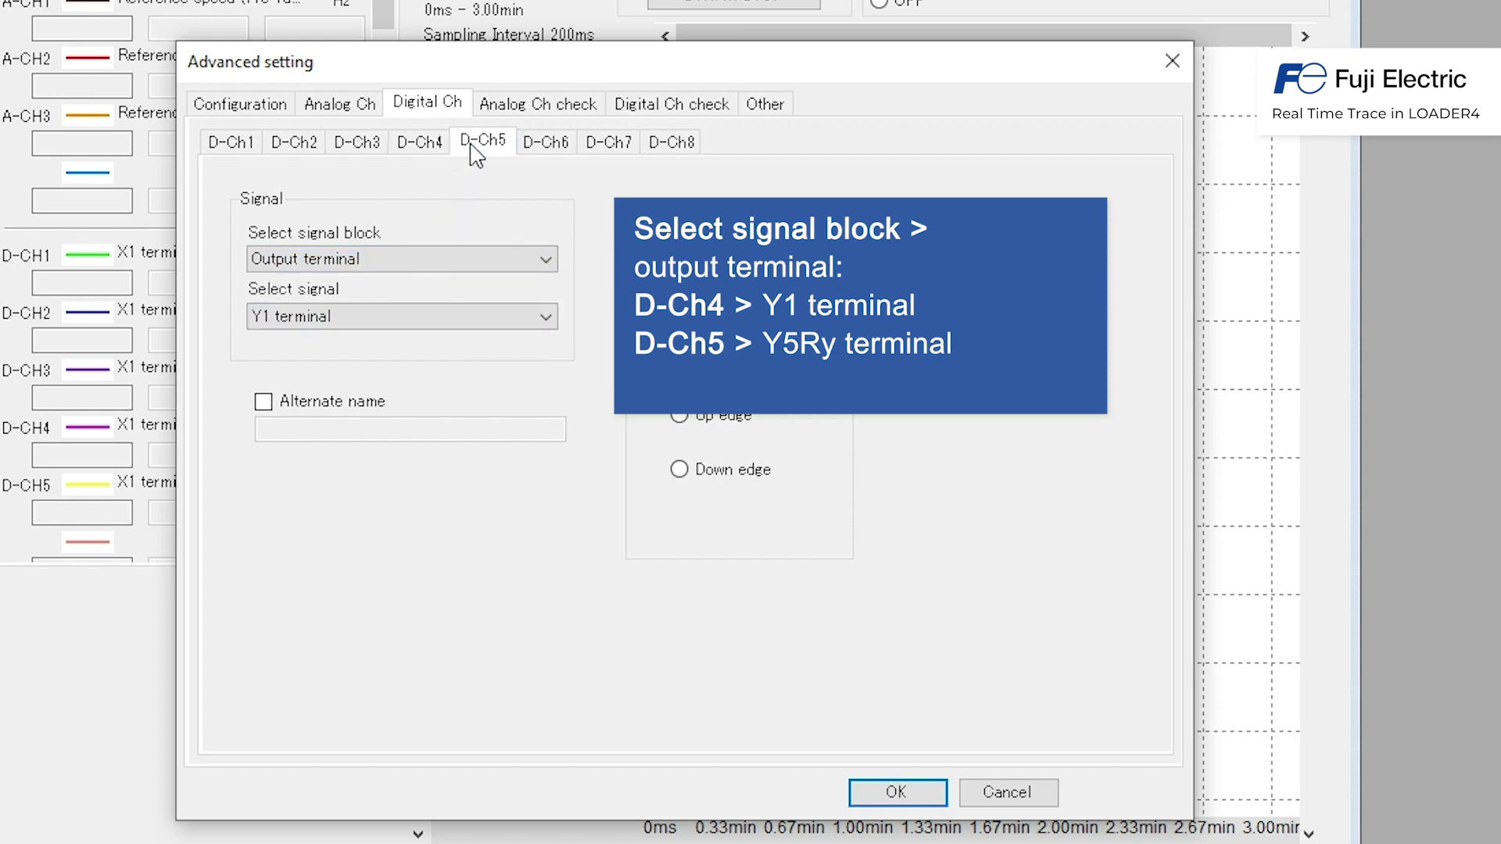
pyautogui.click(447, 260)
pyautogui.click(439, 296)
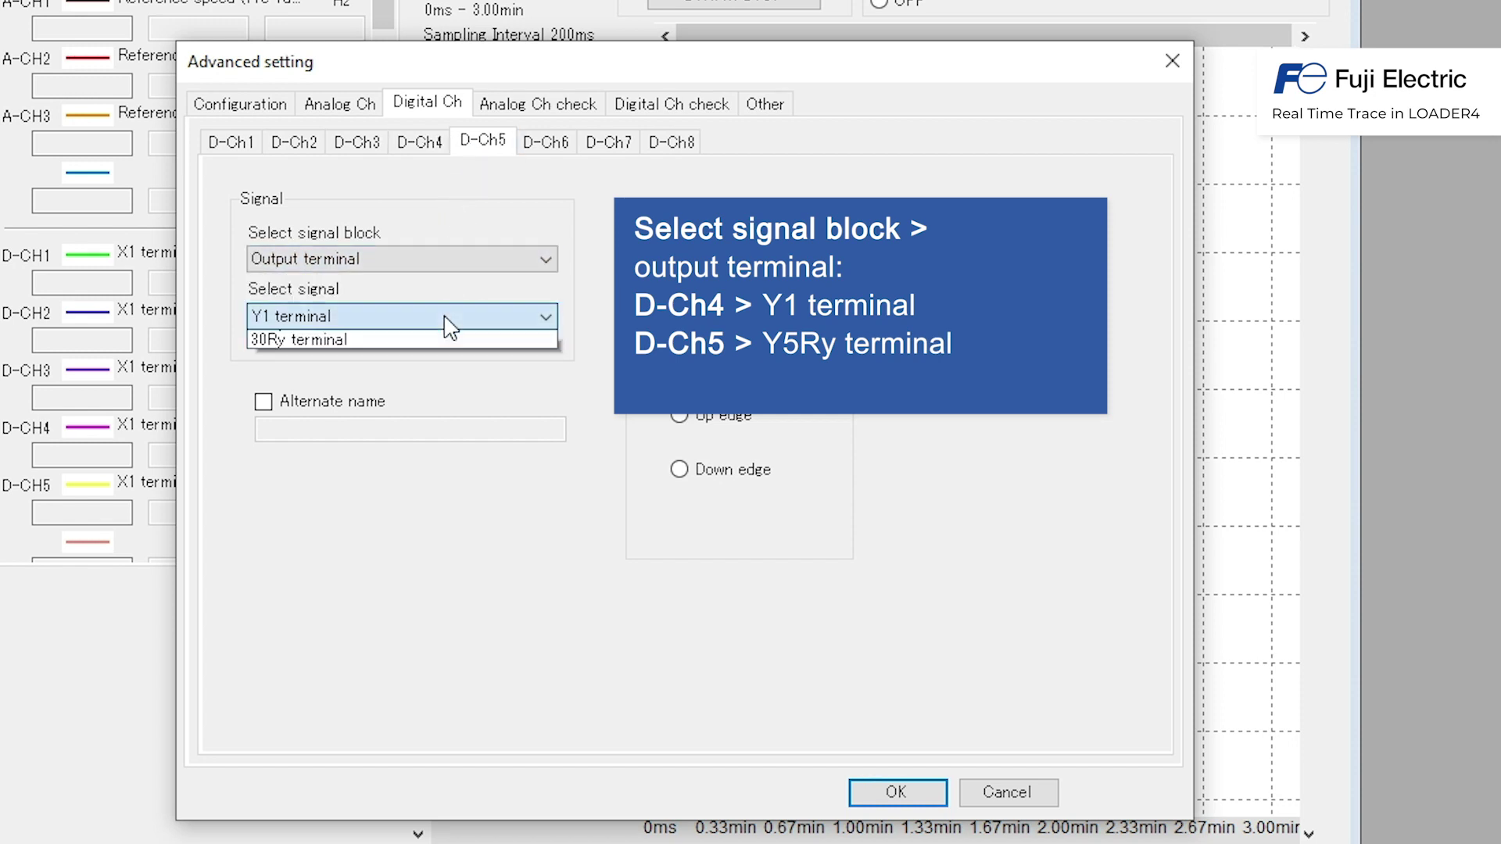
pyautogui.click(448, 409)
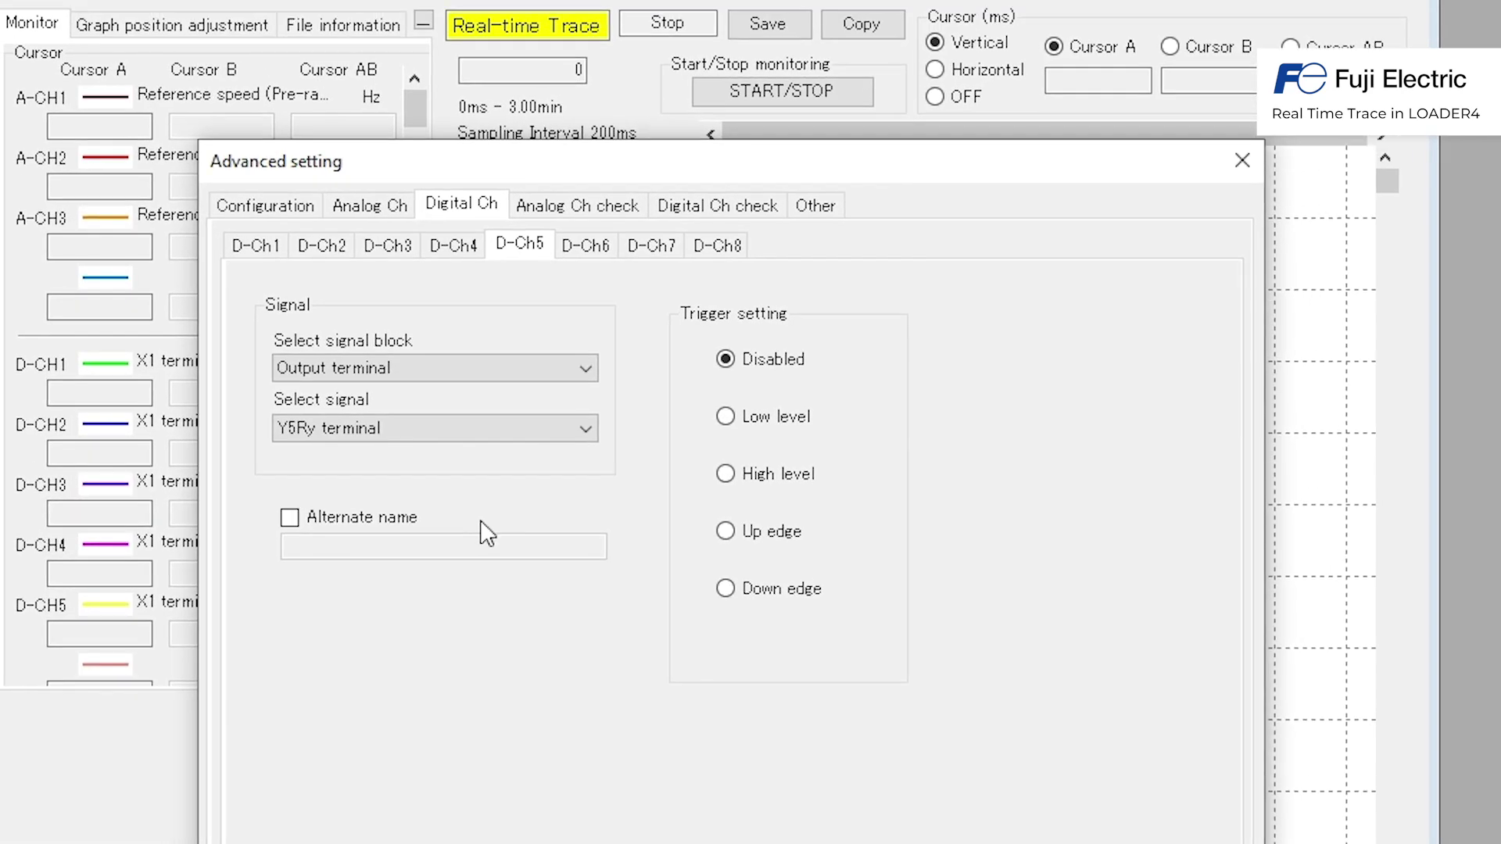
pyautogui.click(814, 207)
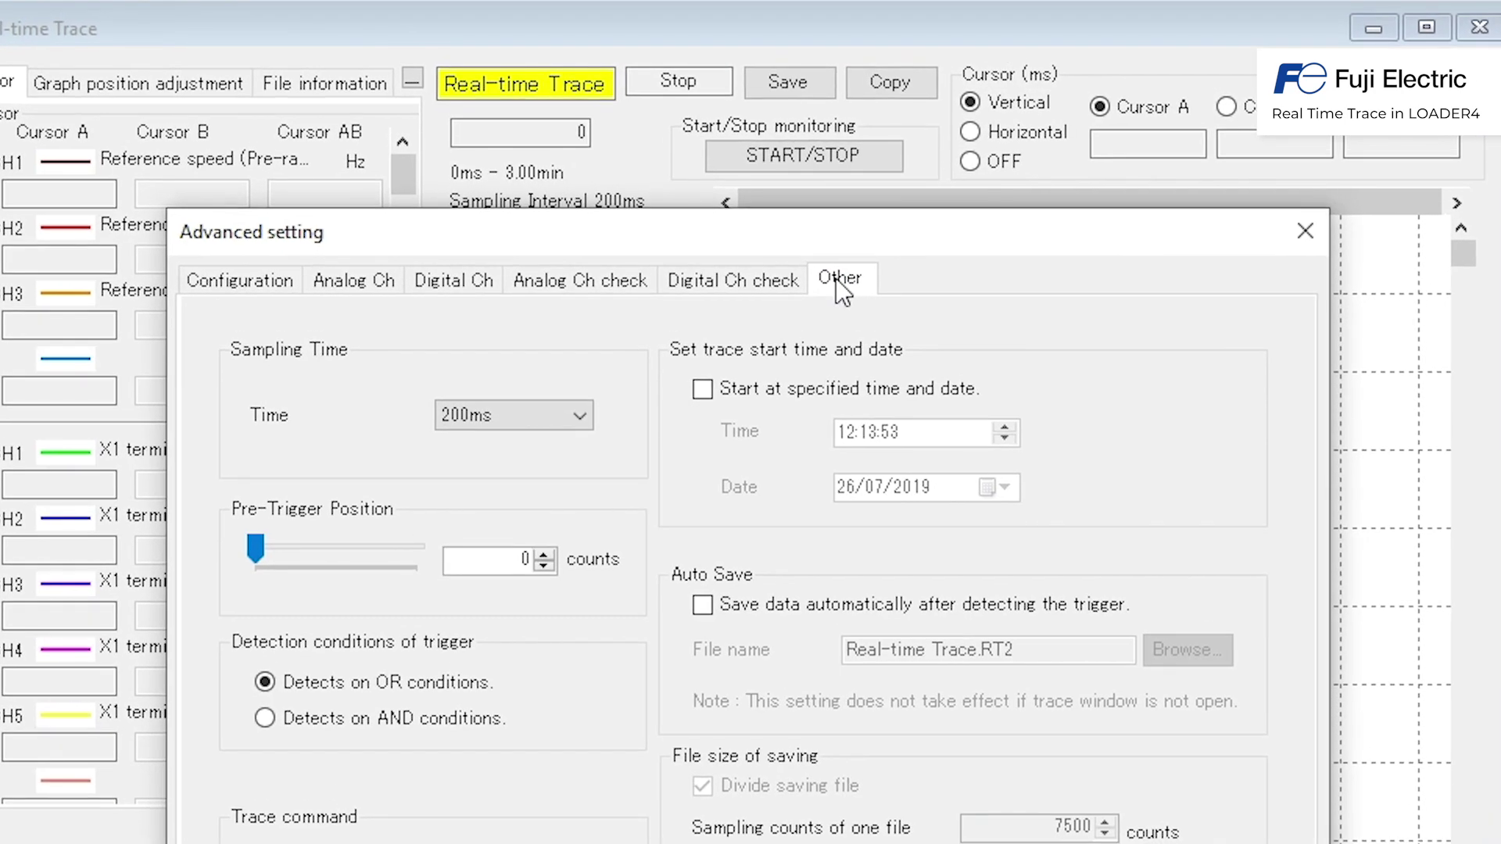
# Step: Set the sampling time to 20 ms and apply the advanced settings with OK
pyautogui.click(590, 413)
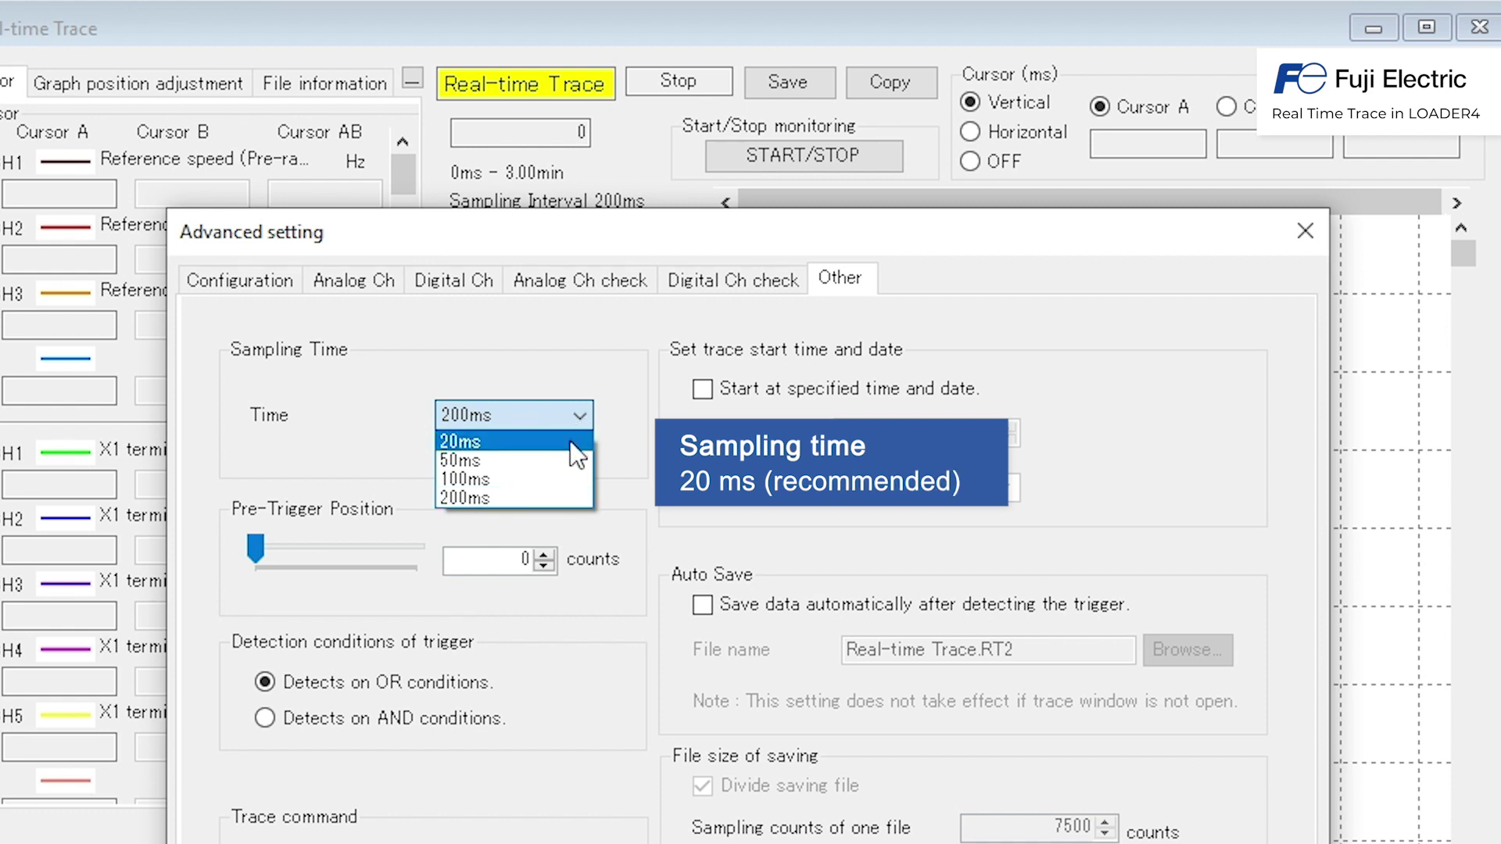
pyautogui.click(576, 442)
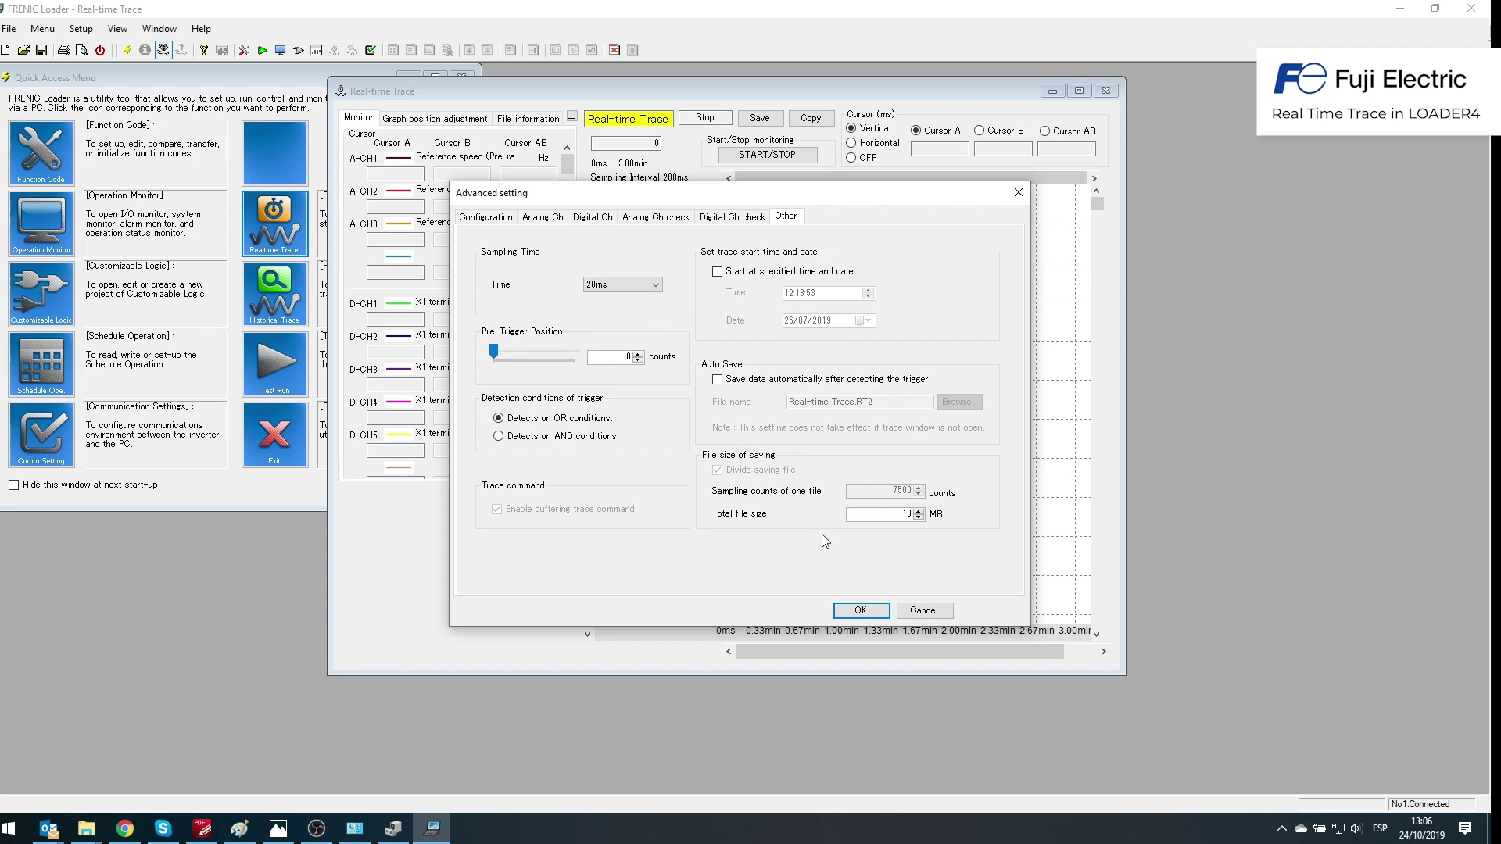
pyautogui.click(860, 610)
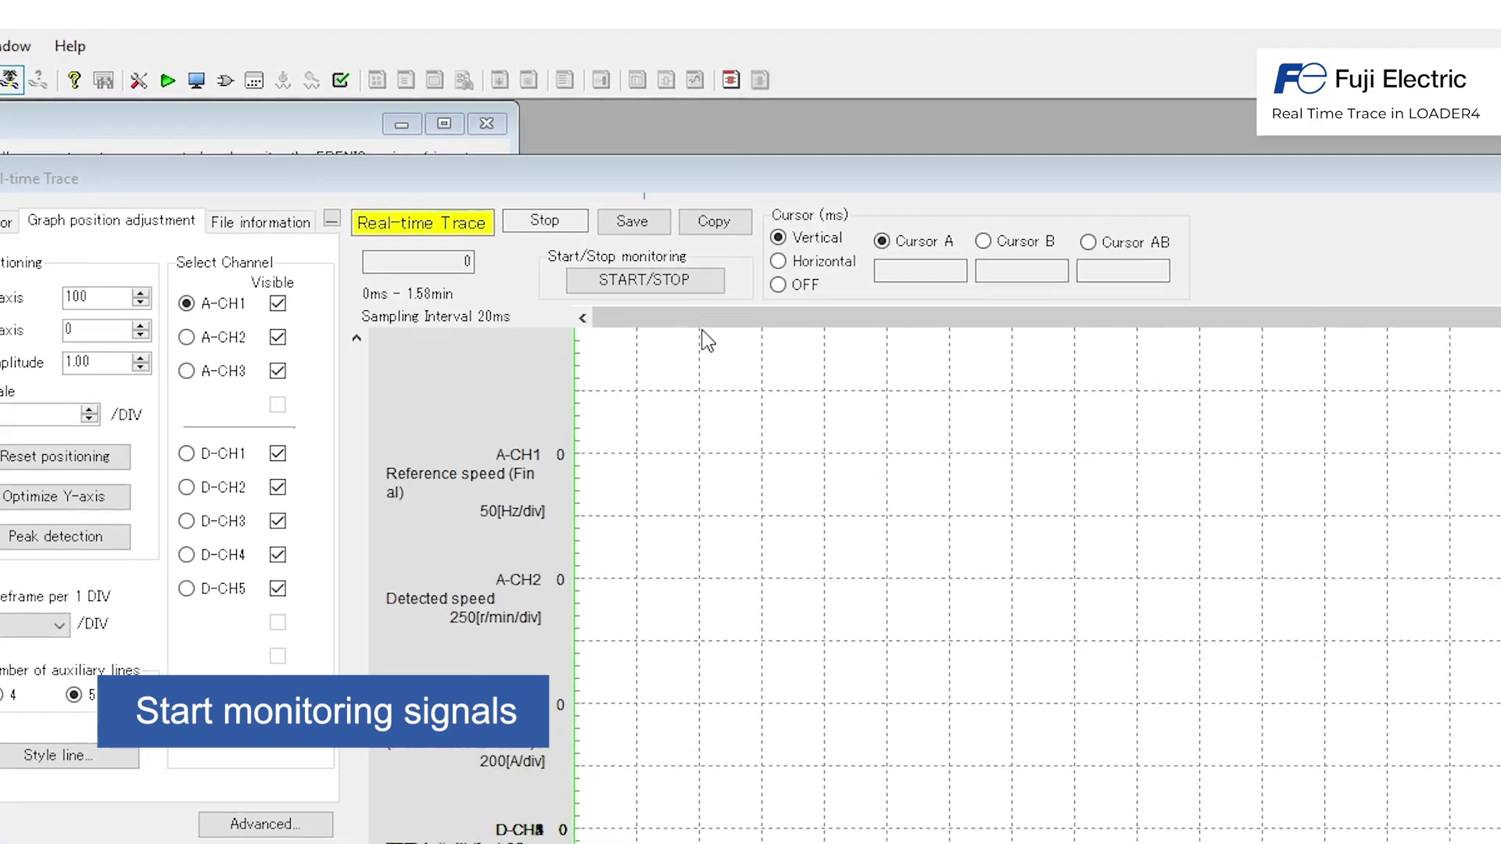
# Step: Start monitoring with START/STOP, capture the drive run, then stop monitoring
pyautogui.click(718, 287)
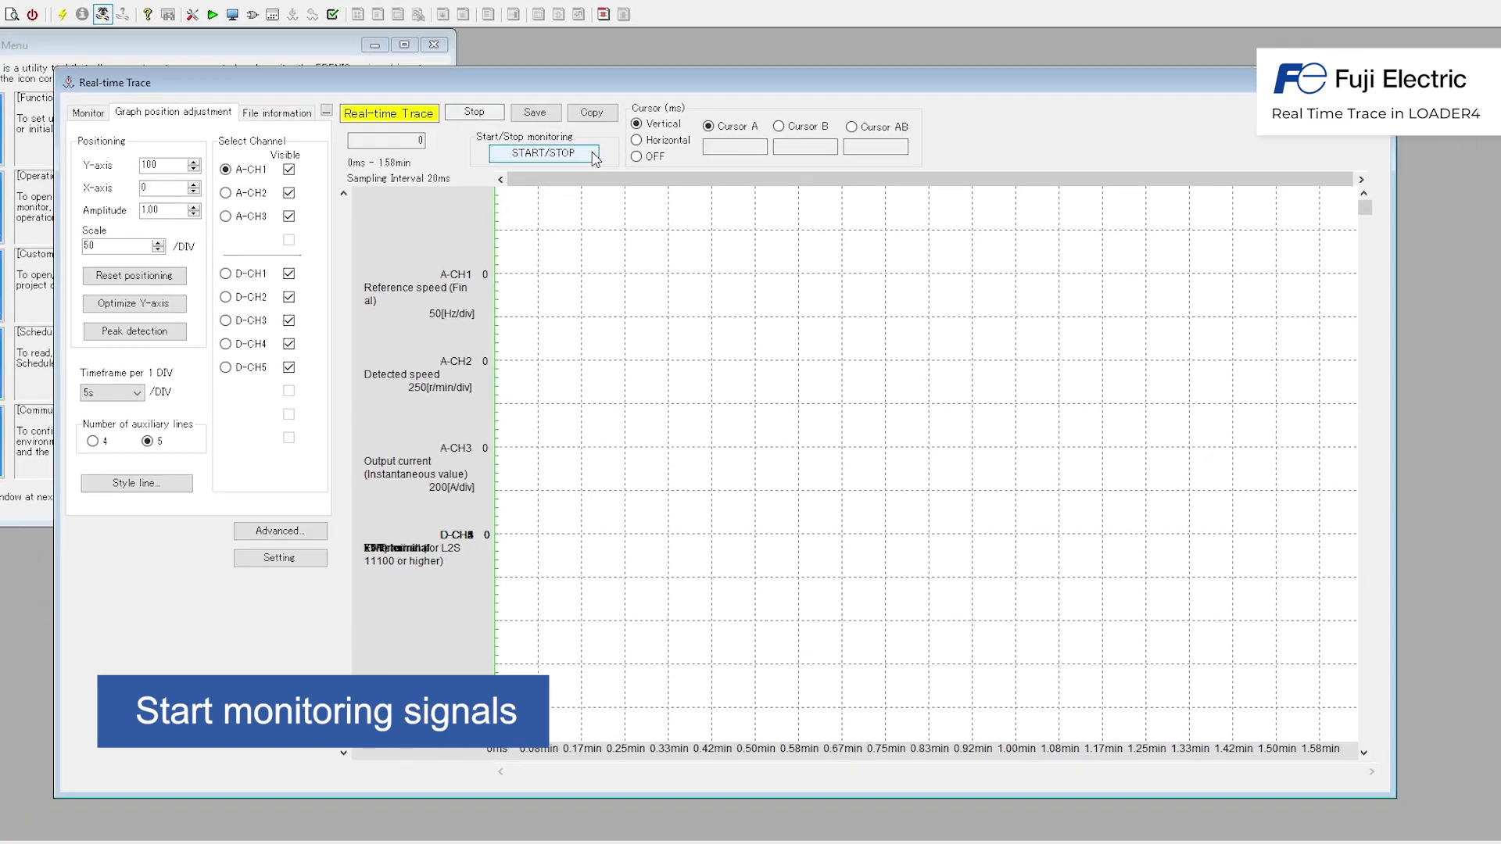
pyautogui.click(593, 154)
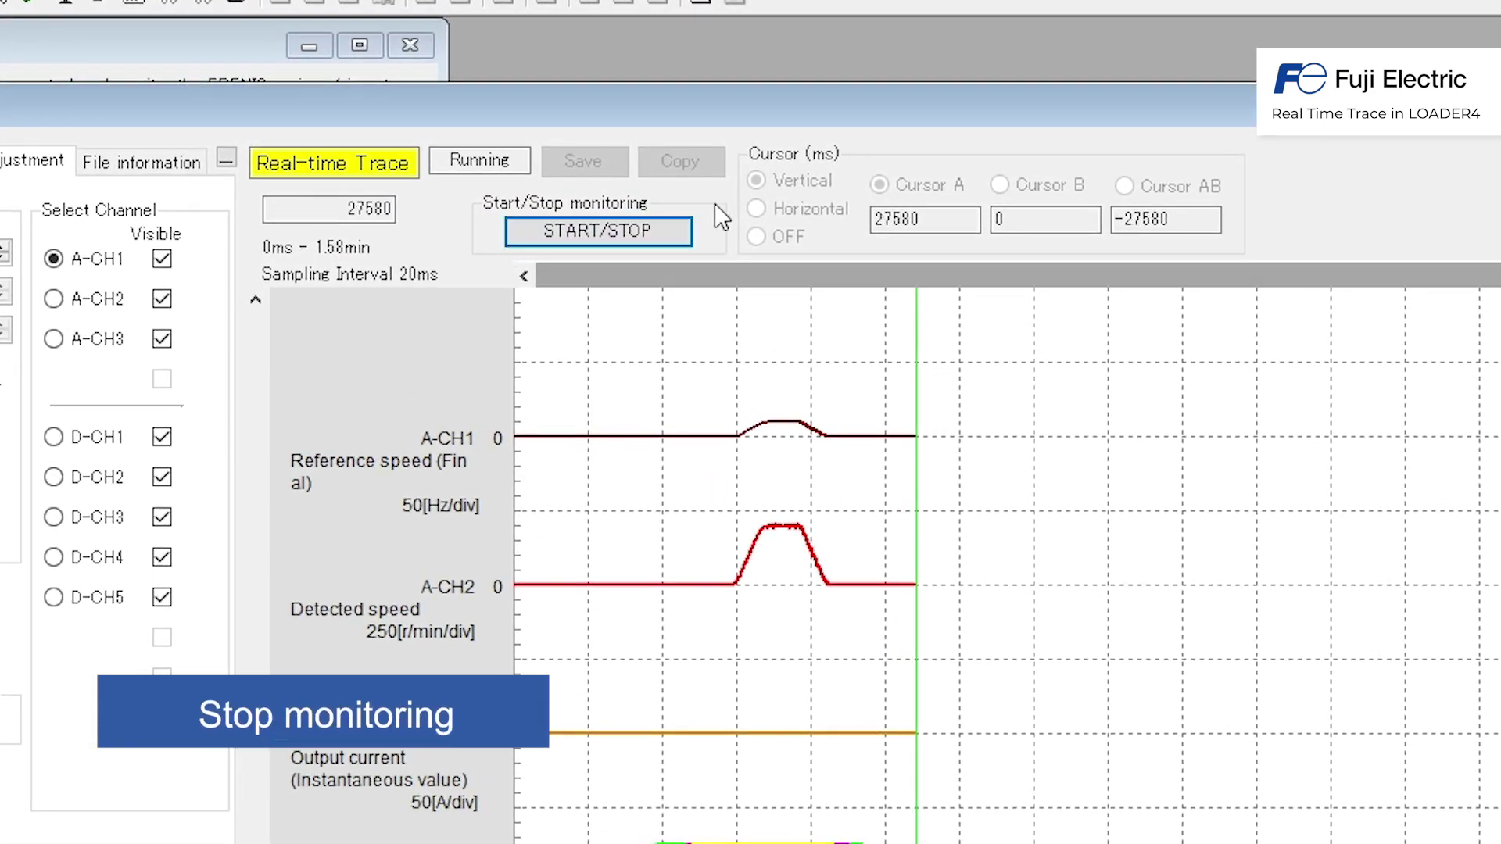
pyautogui.click(674, 235)
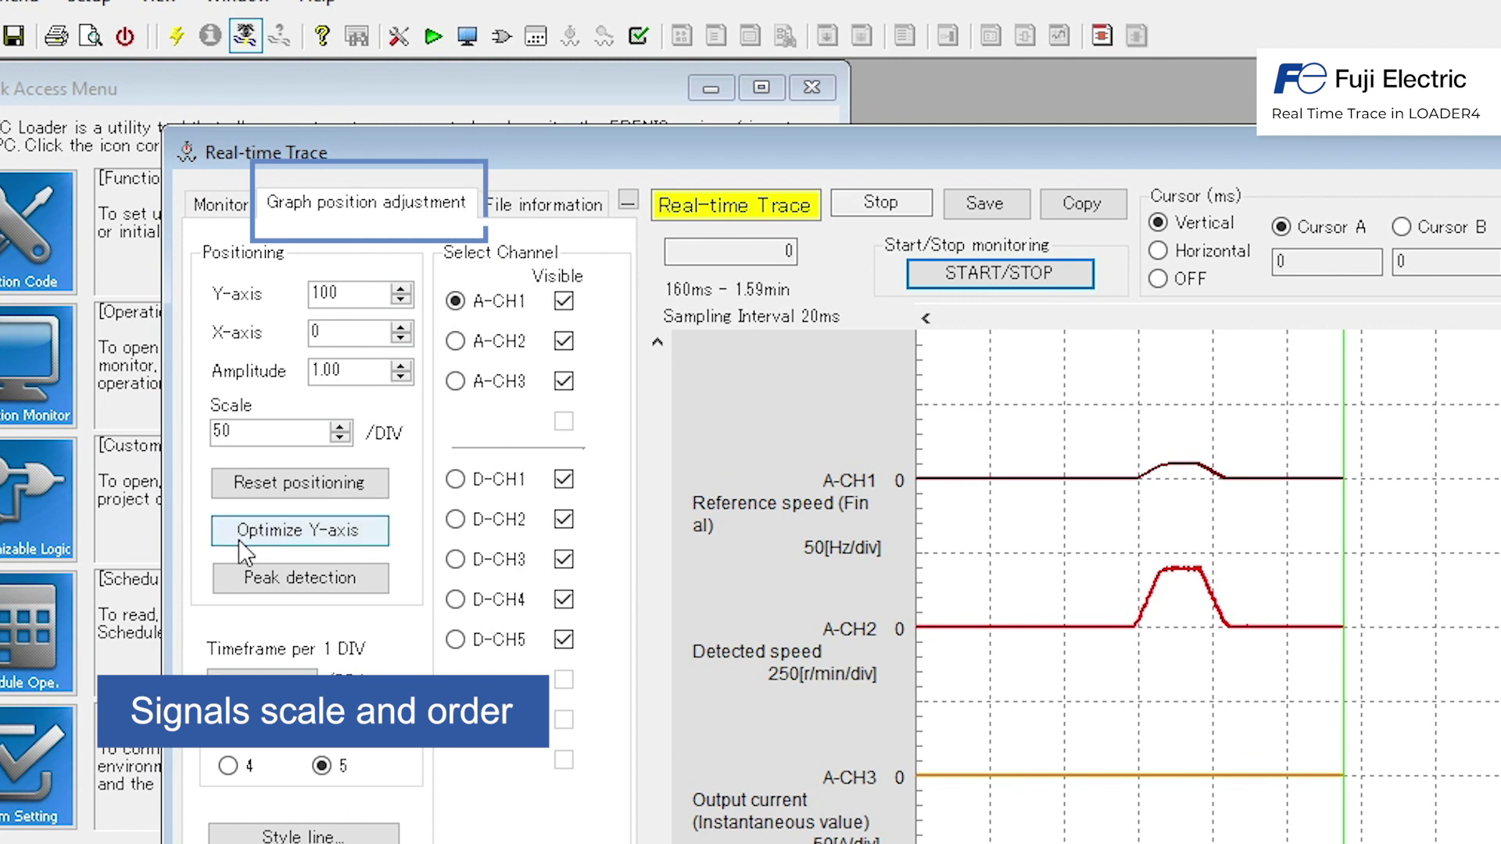
# Step: Adjust the A-CH1 vertical position and set the time axis to 2 s per division
pyautogui.click(357, 550)
pyautogui.write('200')
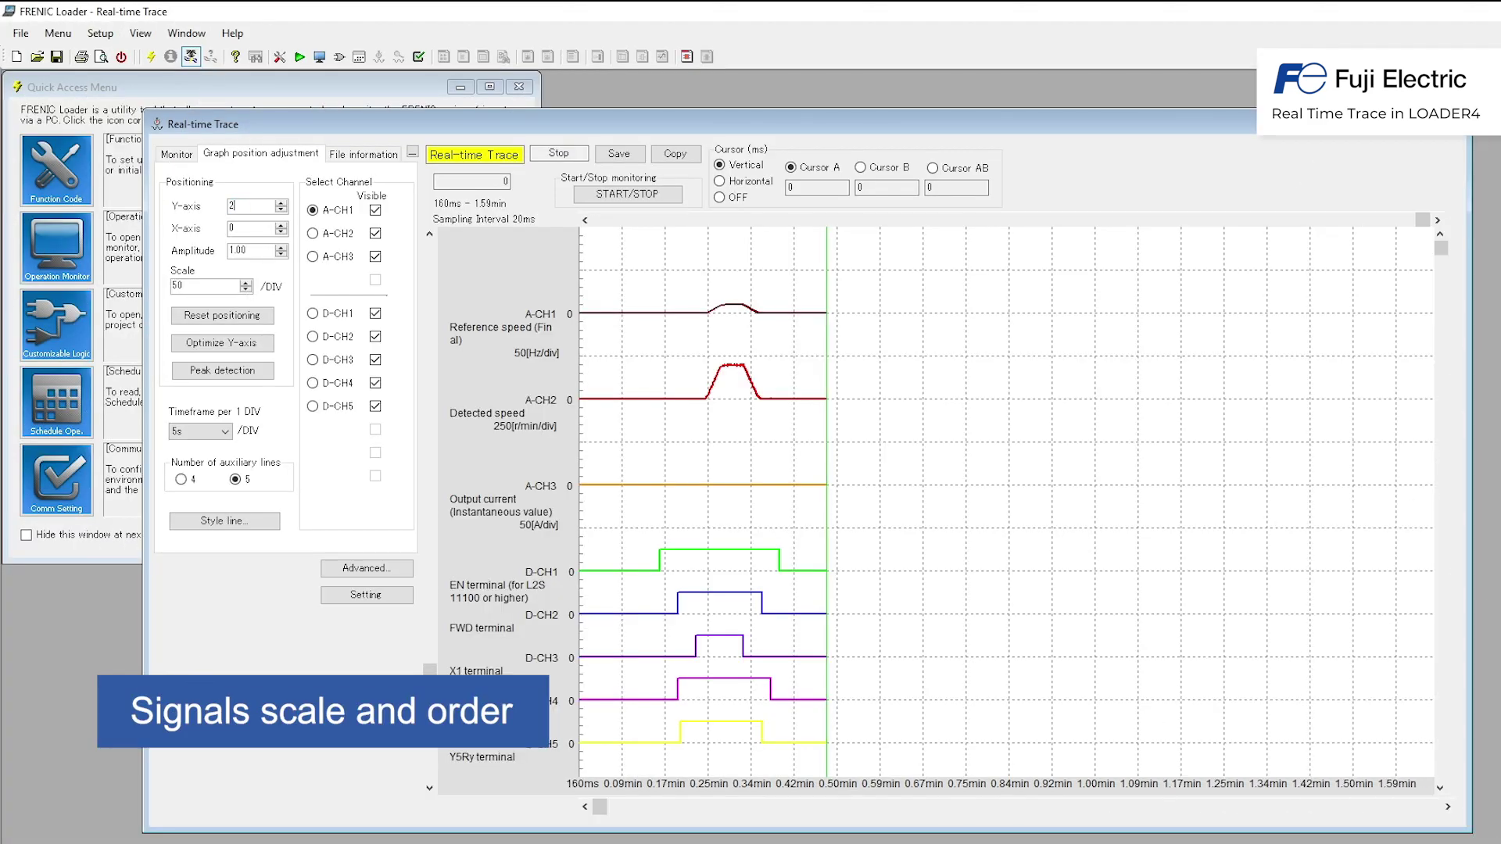
pyautogui.press('Return')
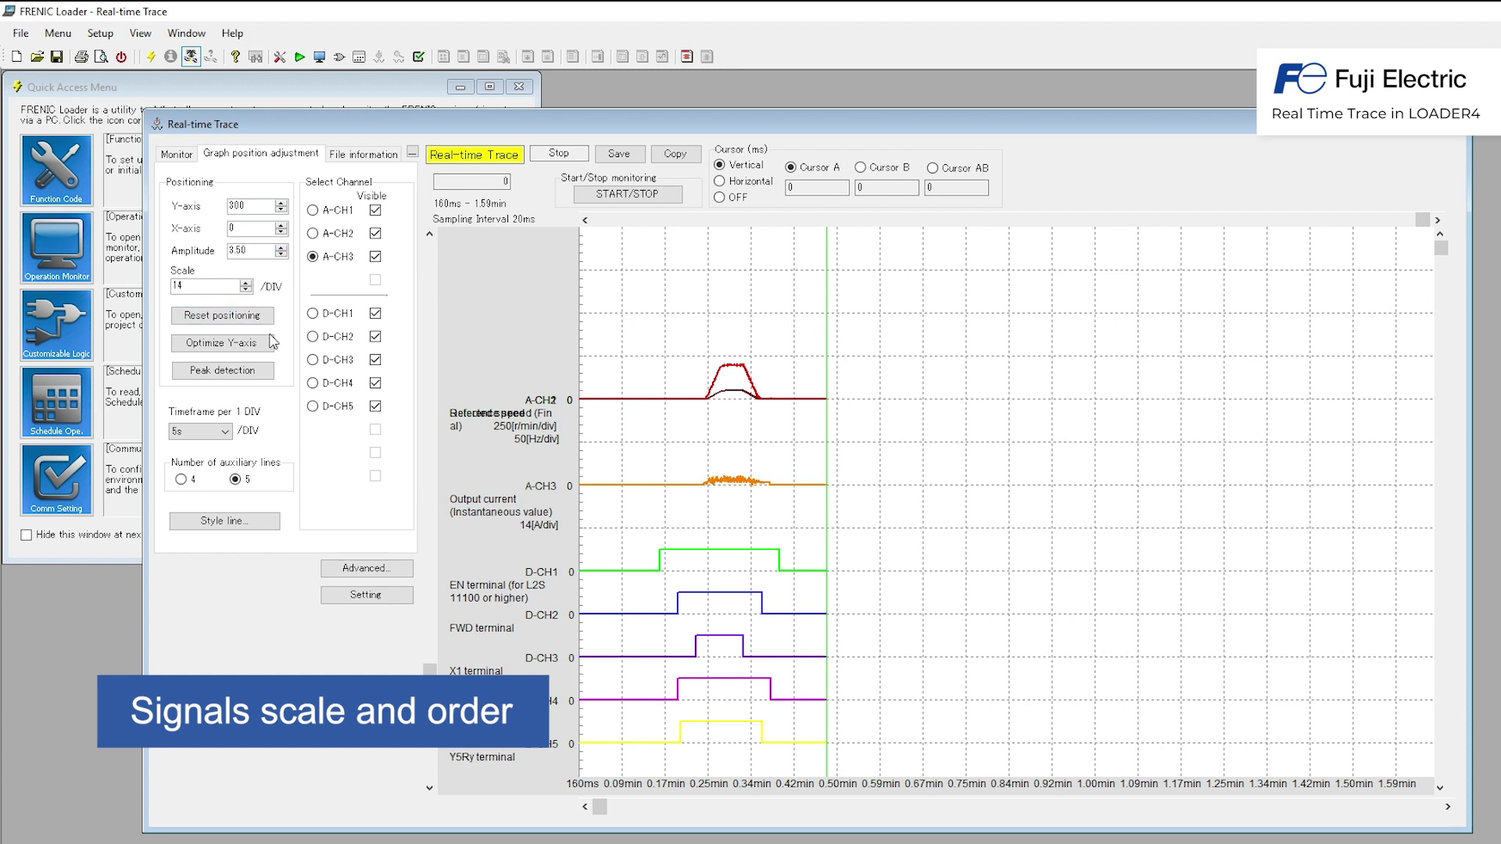
pyautogui.click(226, 432)
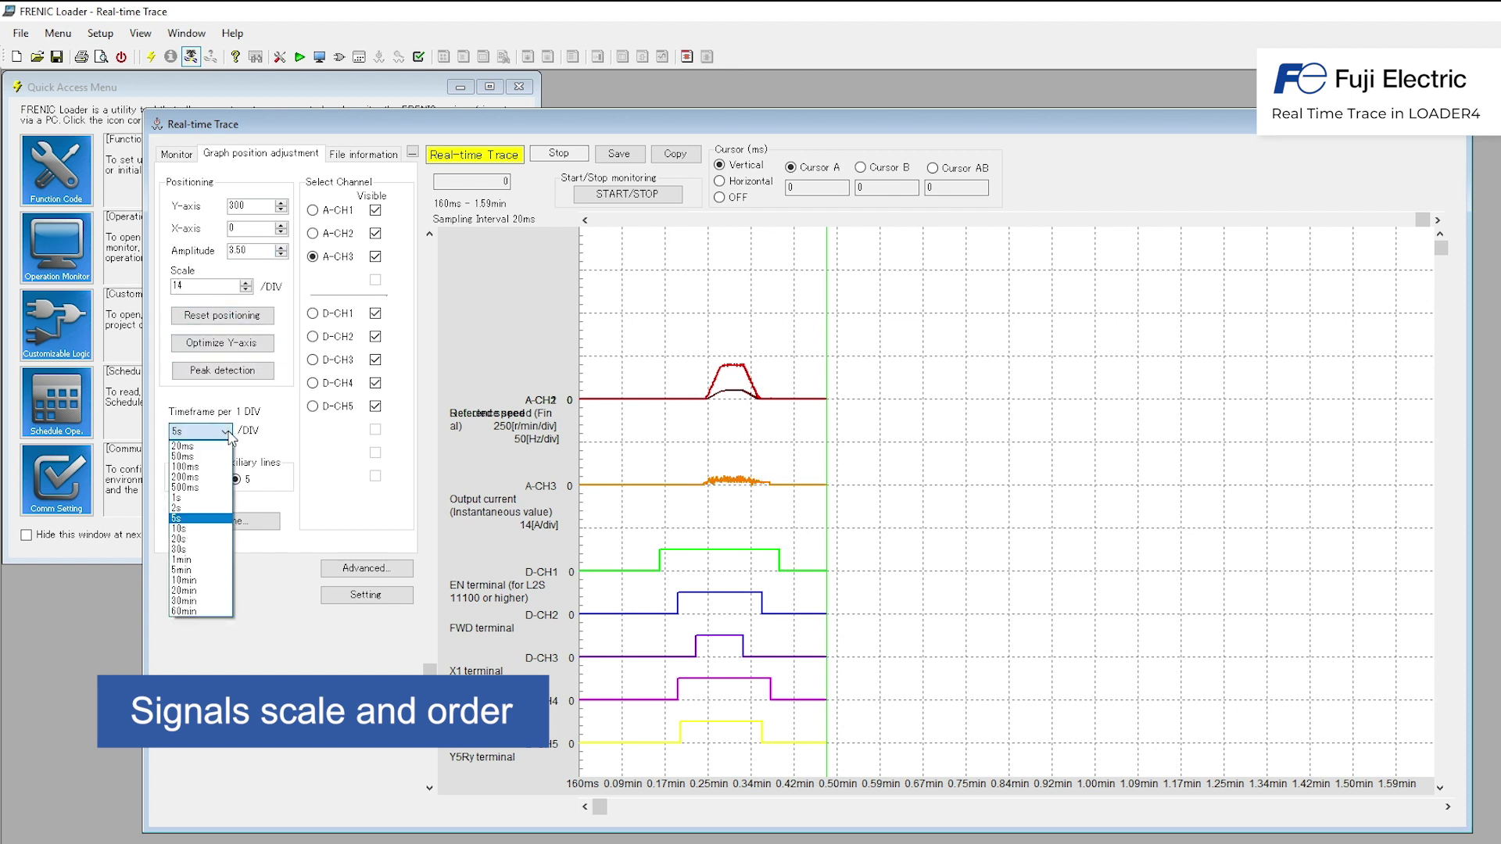
pyautogui.click(213, 500)
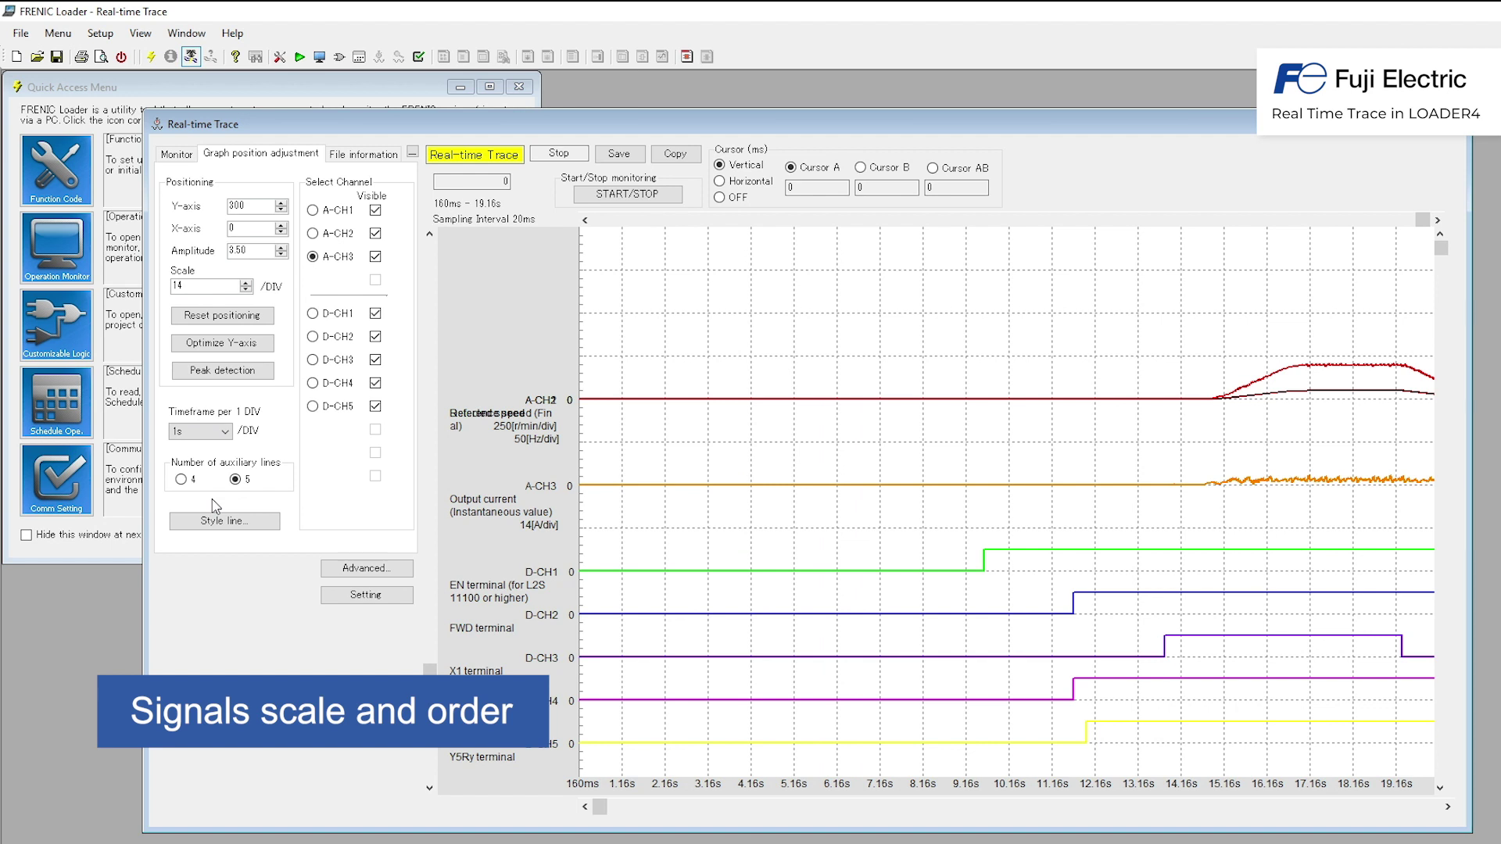
pyautogui.click(225, 431)
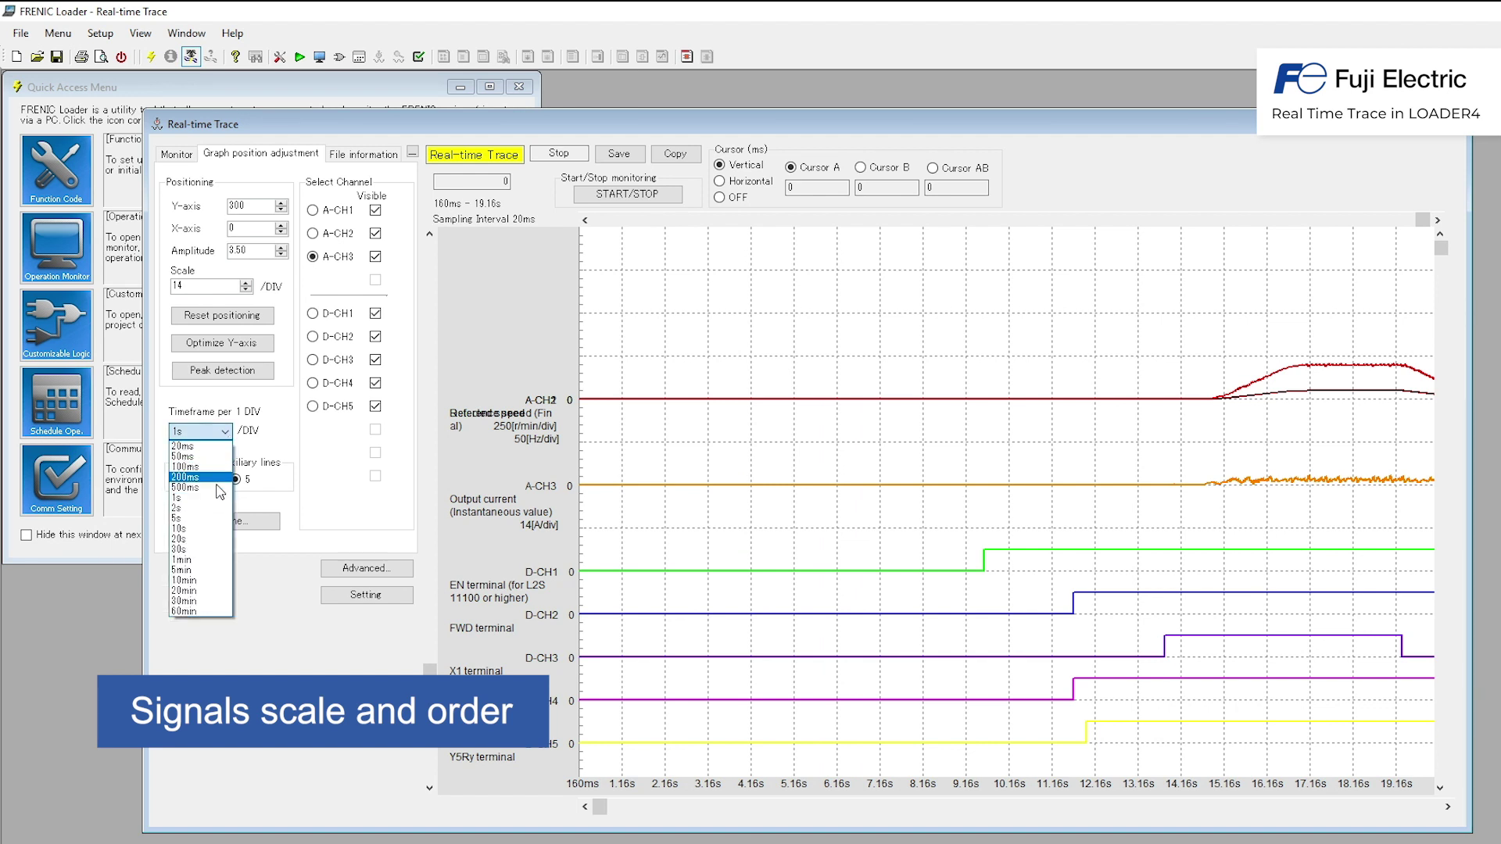
pyautogui.click(216, 509)
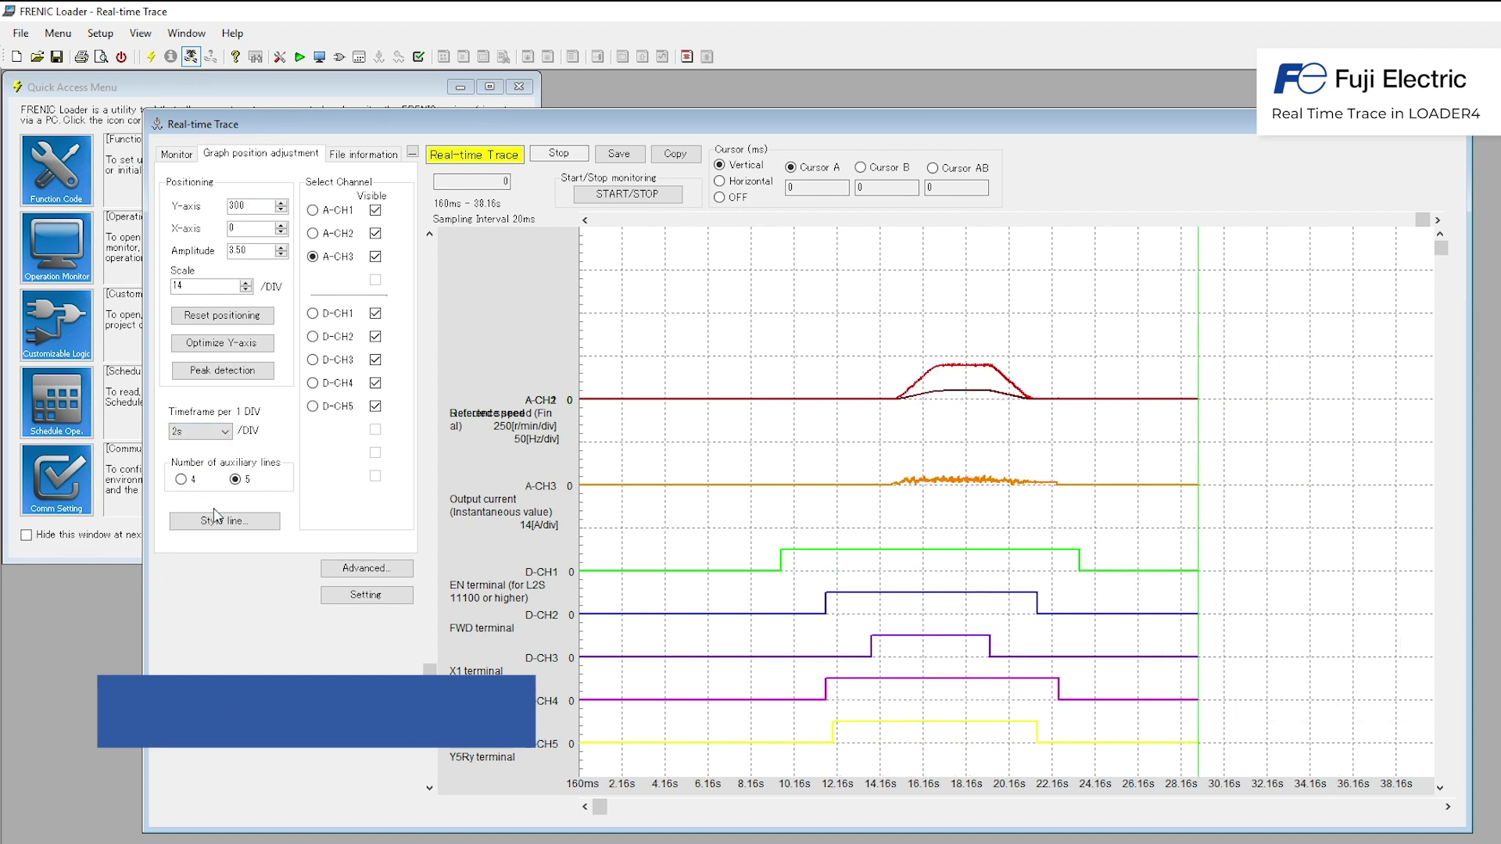
# Step: Save the trace via File > Save As under the name Test1.RT2
pyautogui.click(23, 40)
pyautogui.click(94, 150)
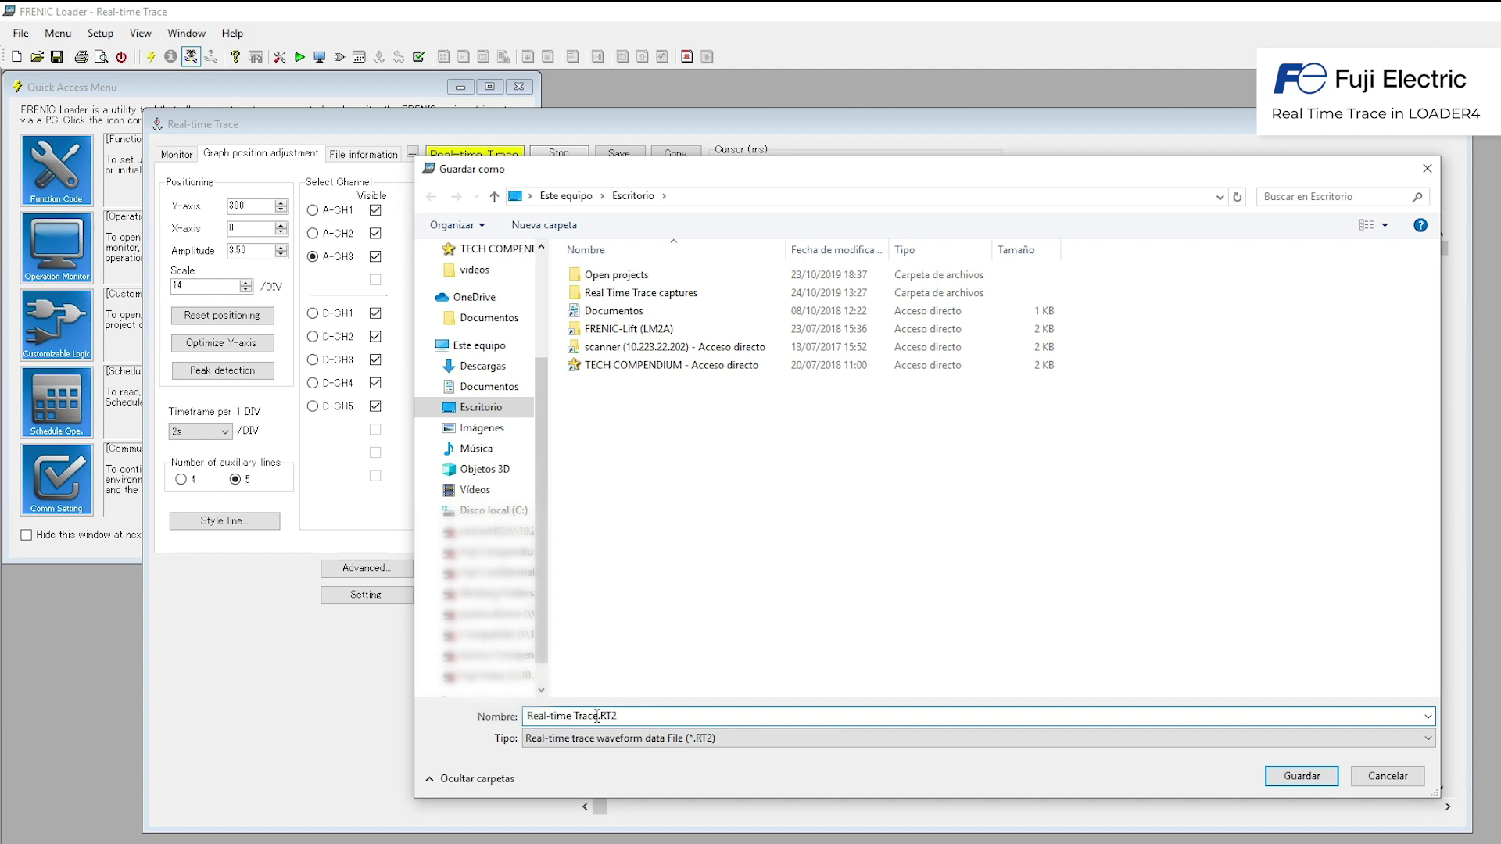
pyautogui.write('Test1')
pyautogui.click(1302, 775)
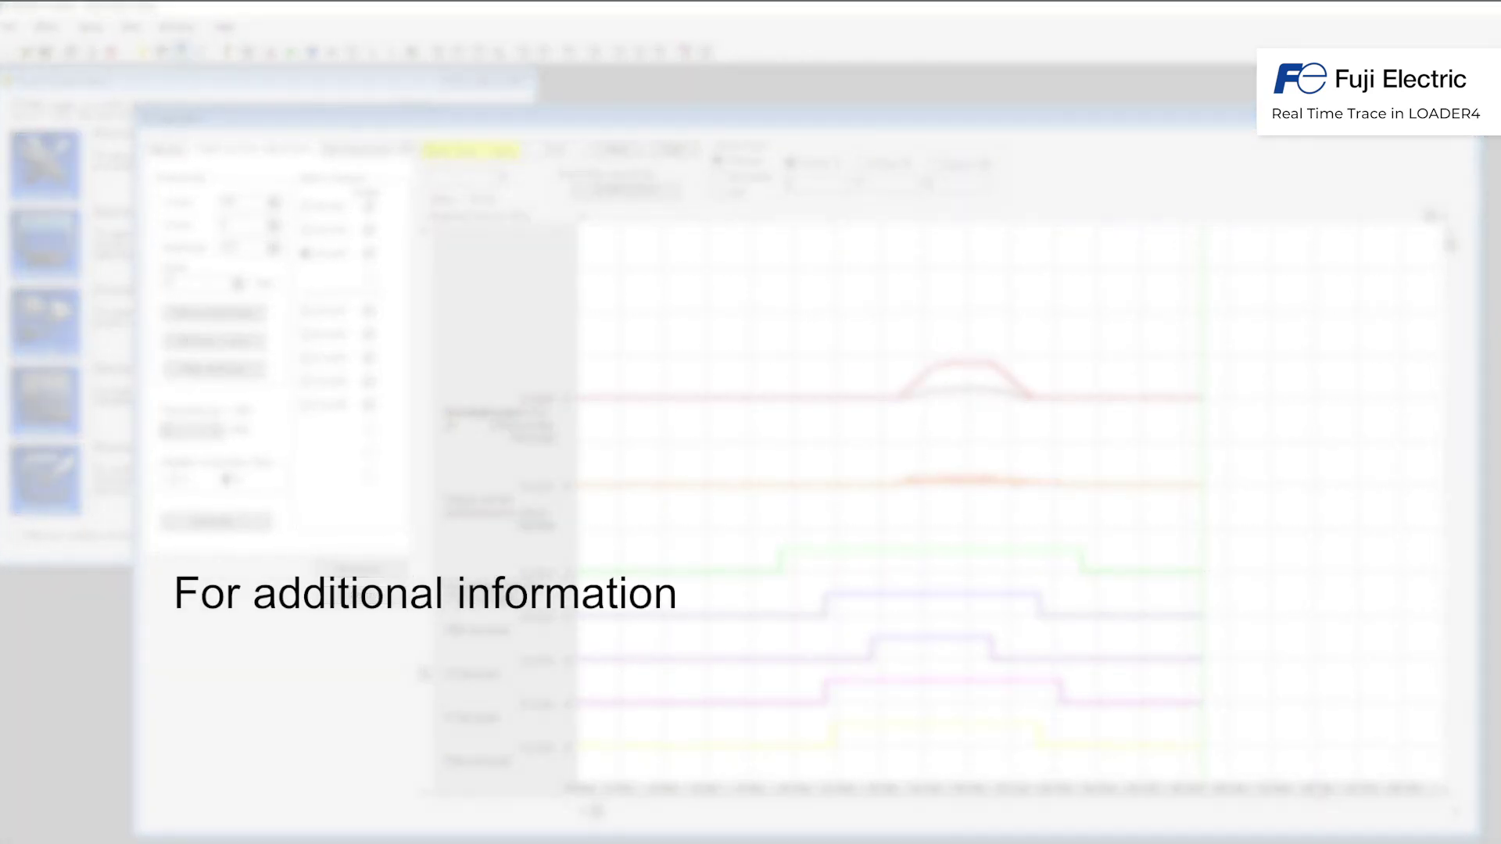